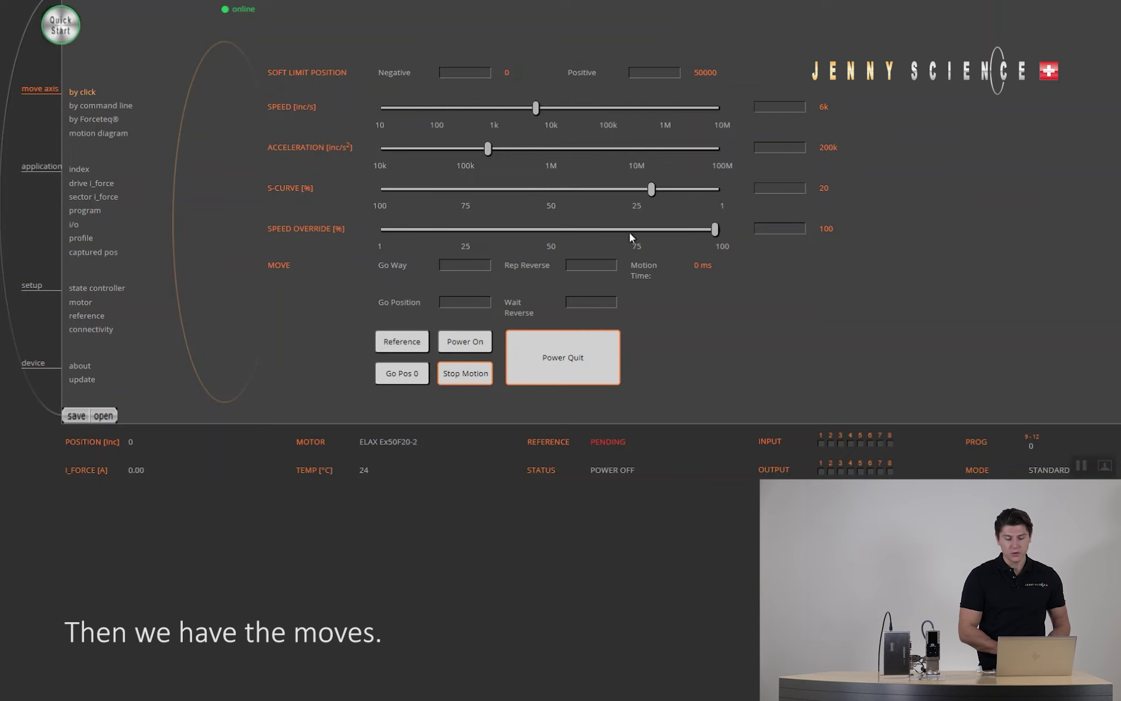
Inspect the Go Way, Rep Reverse, Wait Reverse and Go Position fields.
left_click(472, 264)
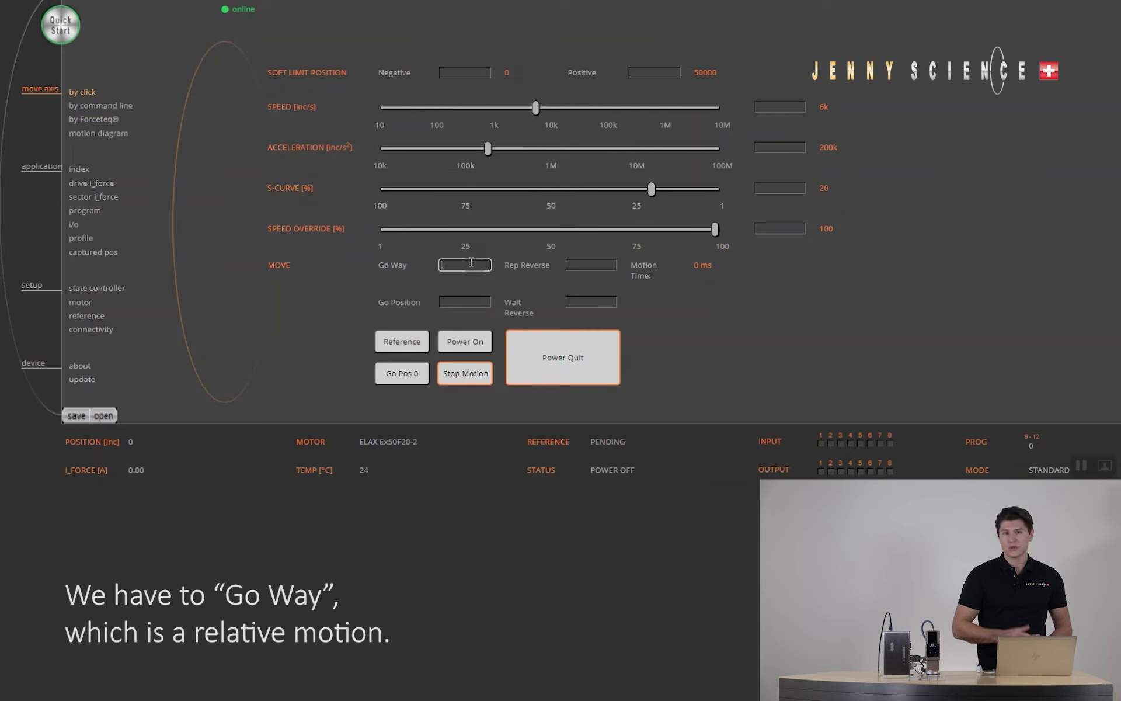
left_click(571, 264)
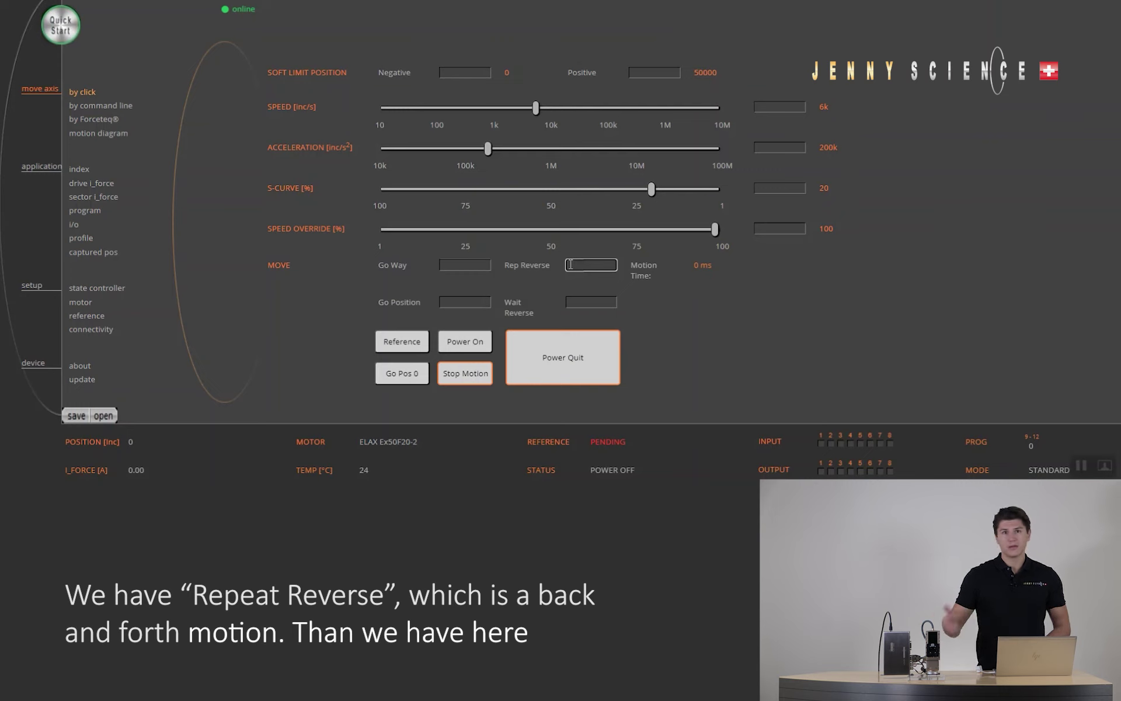
left_click(698, 269)
left_click_drag(698, 268, 711, 268)
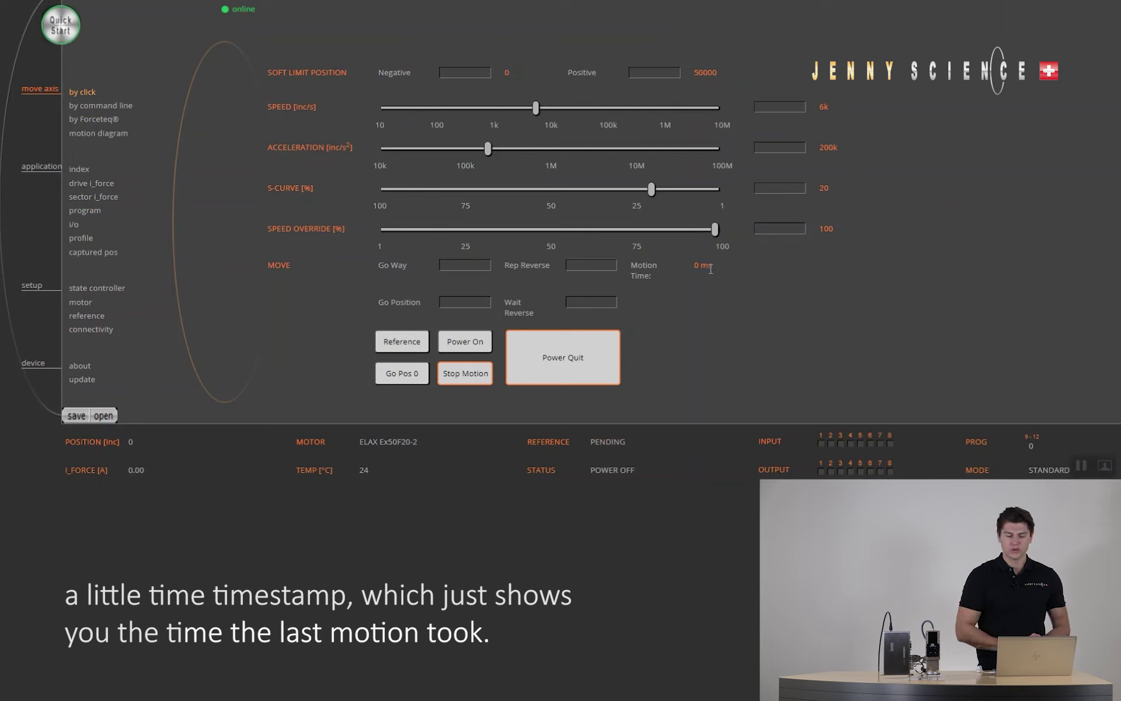
left_click(587, 304)
right_click(587, 303)
left_click(588, 304)
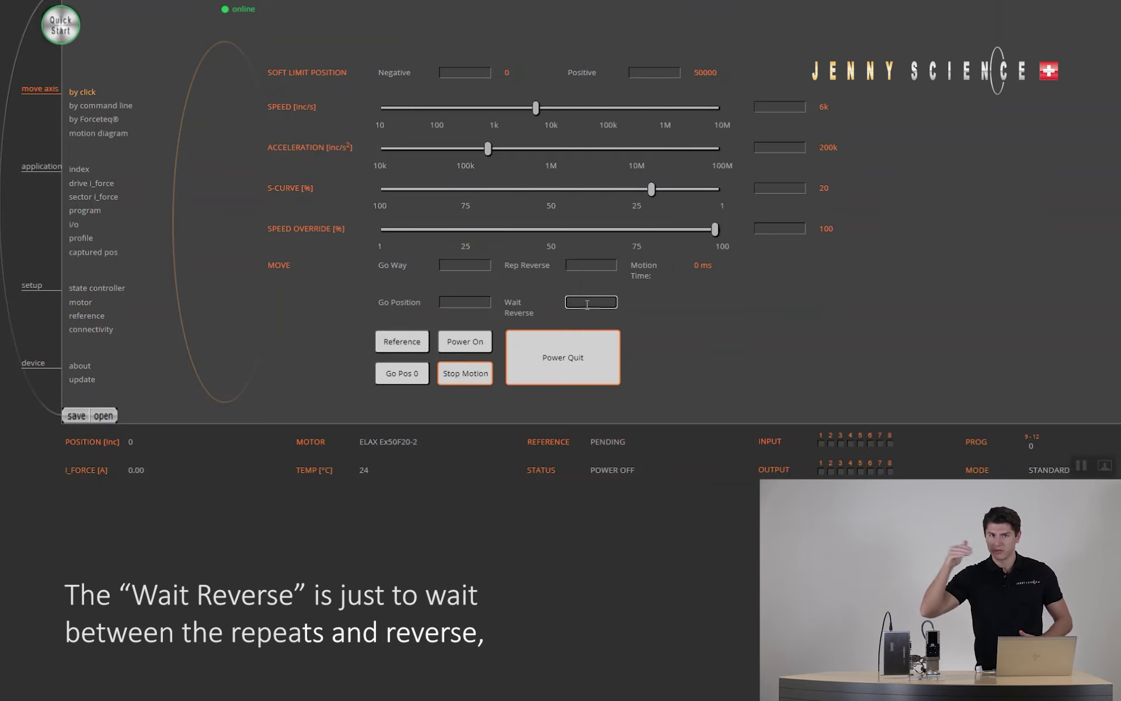
left_click(454, 302)
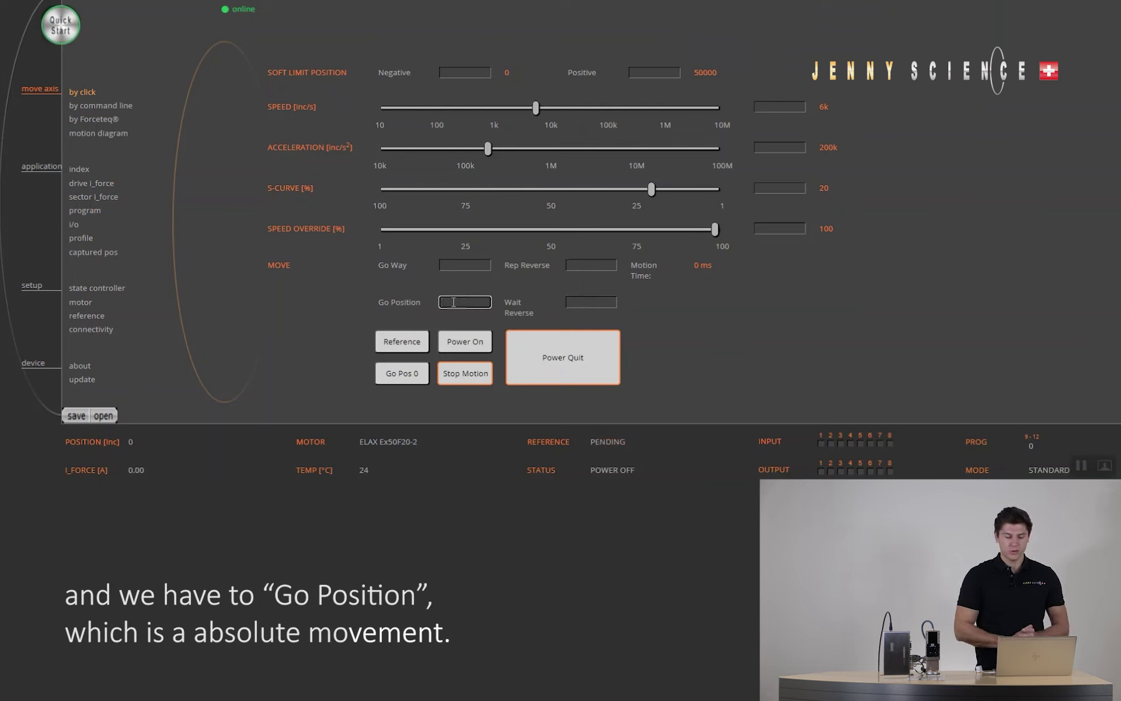
Reference the axis and make a 20000 relative Go Way move.
left_click(403, 347)
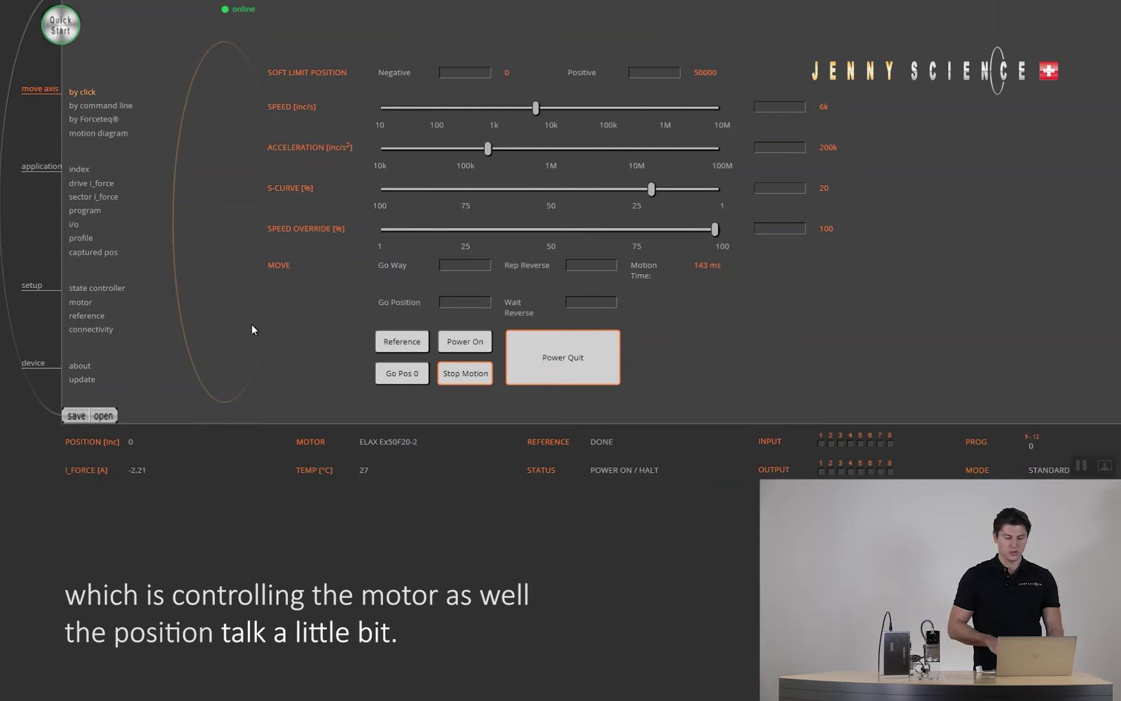
left_click(474, 264)
type("20000")
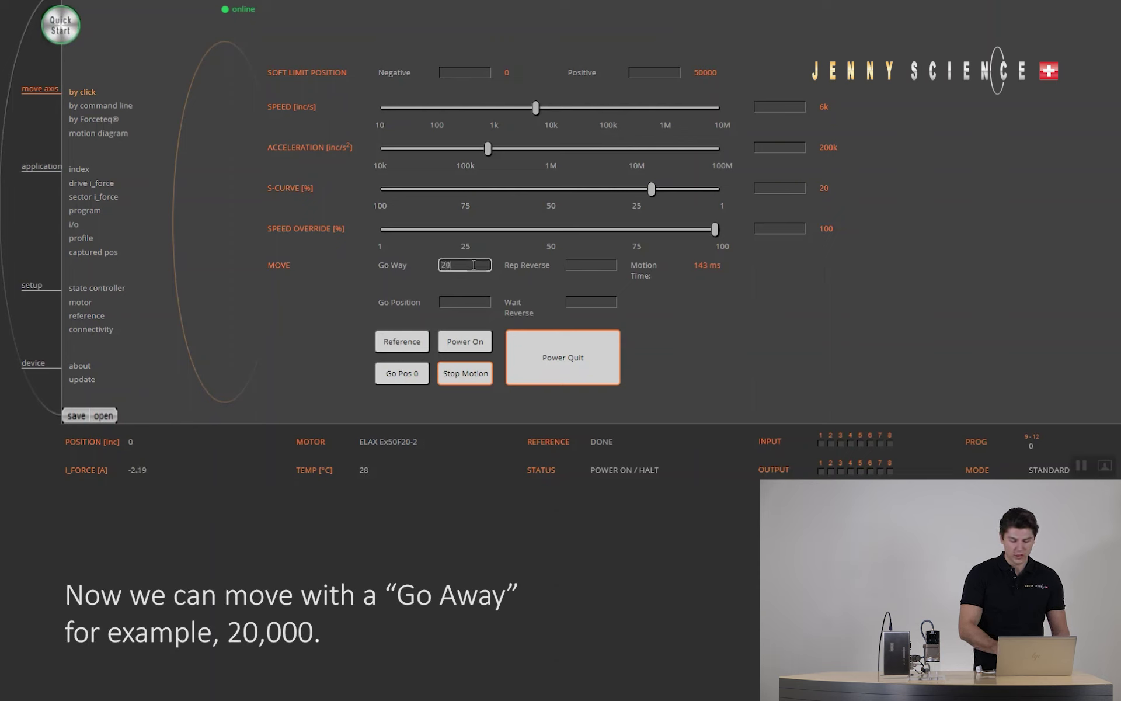
key("Return")
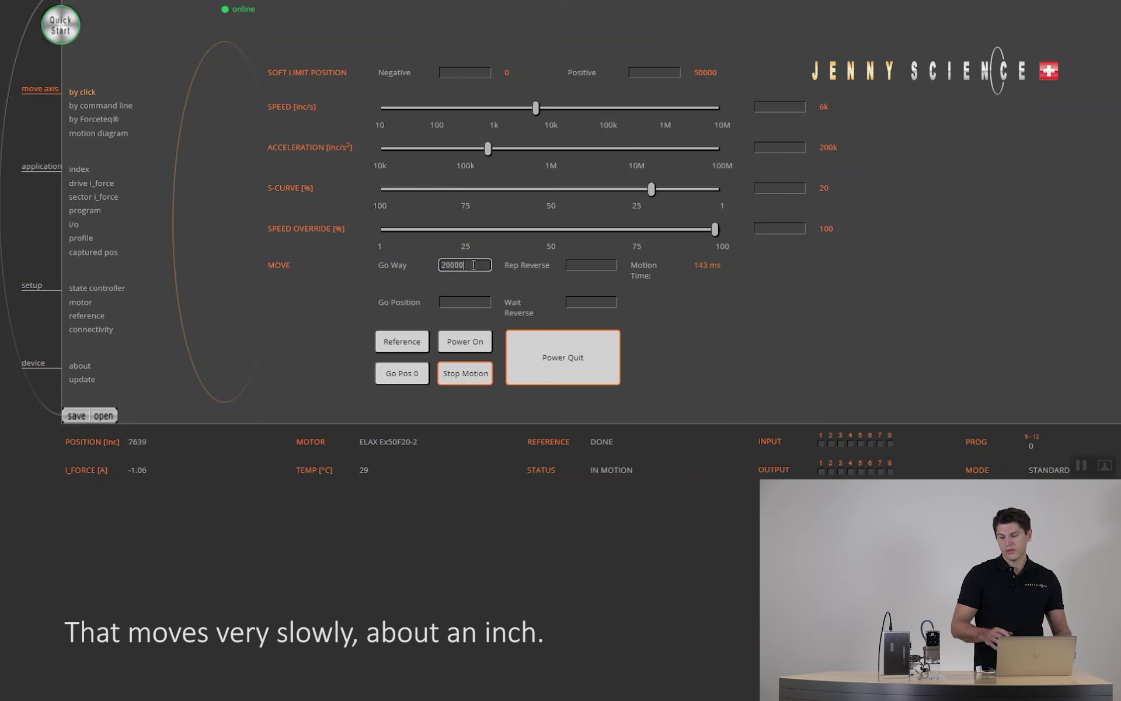
Set acceleration 10M and speed 200k, then repeat 20000 moves from 0 until the soft limit.
left_click_drag(491, 156, 629, 152)
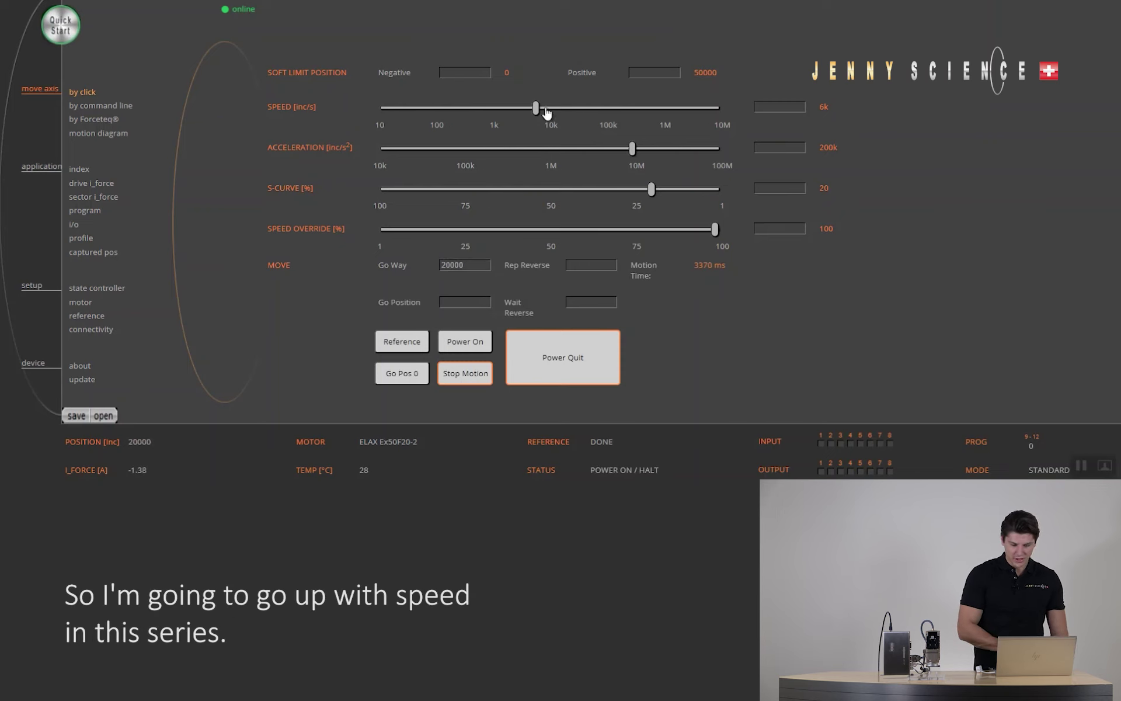
left_click_drag(538, 108, 619, 109)
left_click(412, 374)
left_click(474, 266)
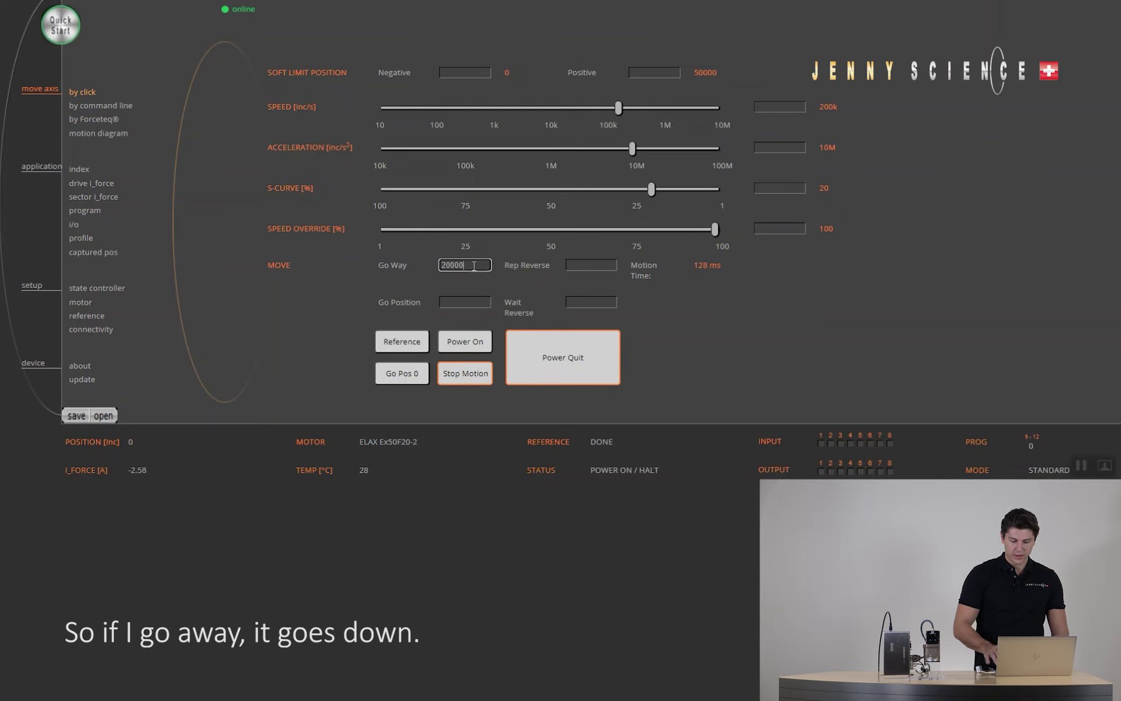
key("Return")
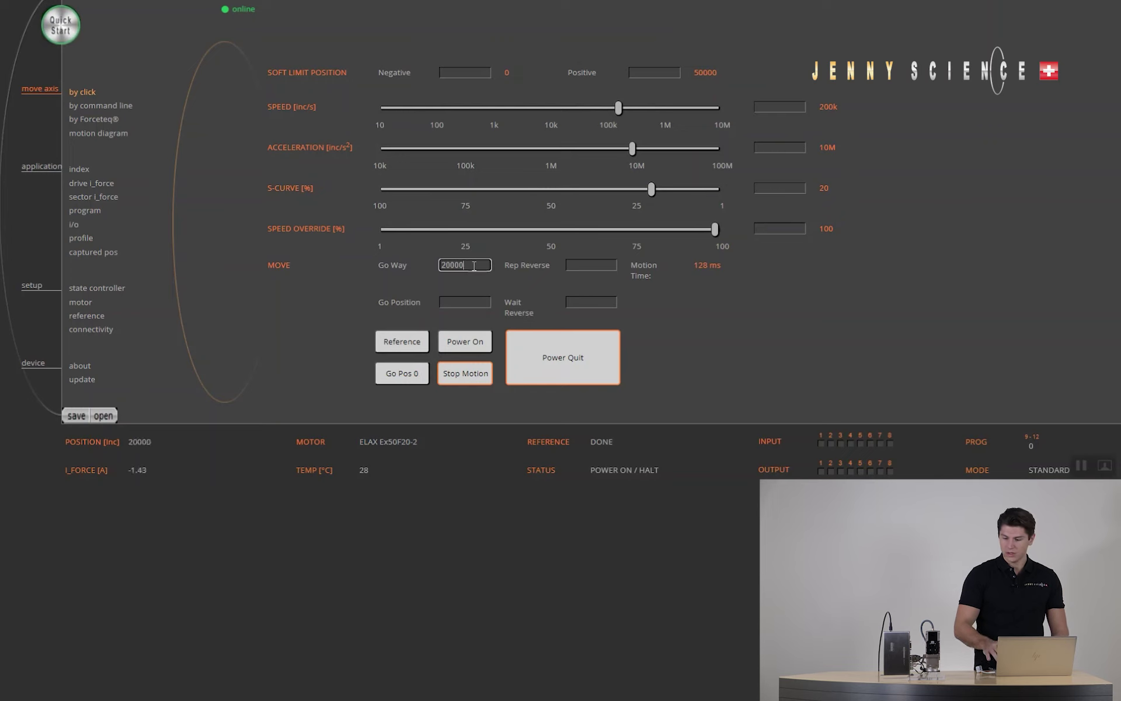
key("Return")
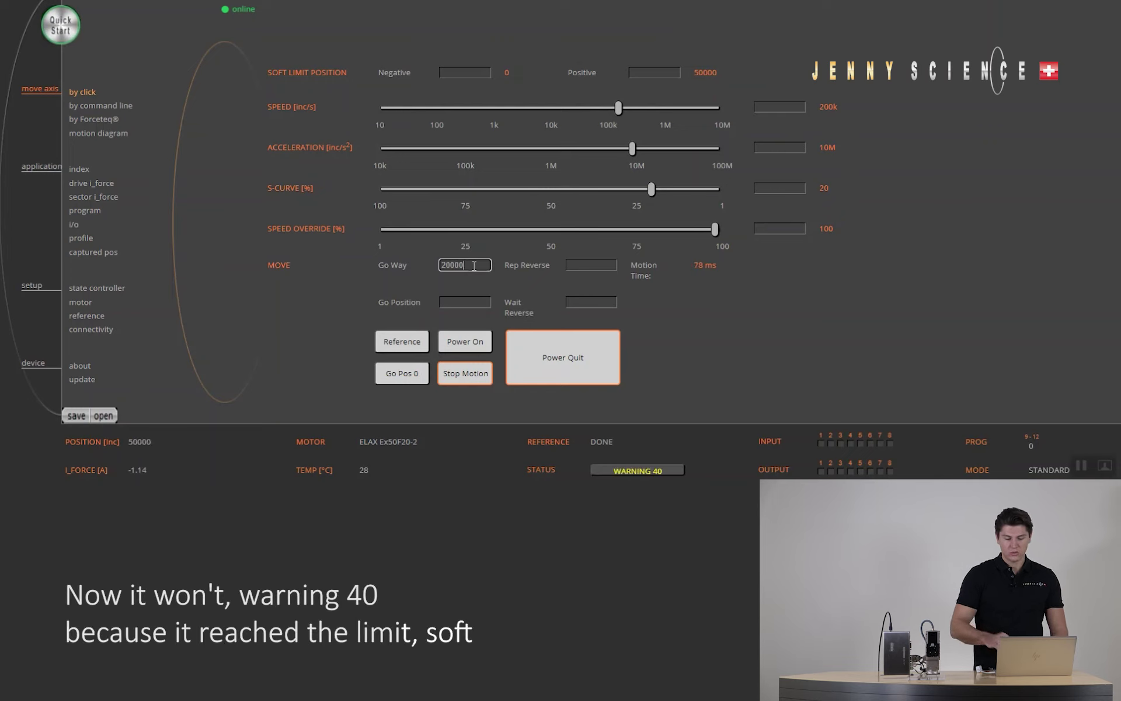
Clear warning 40, return the axis to 0, then move it absolutely to 20000.
left_click(602, 471)
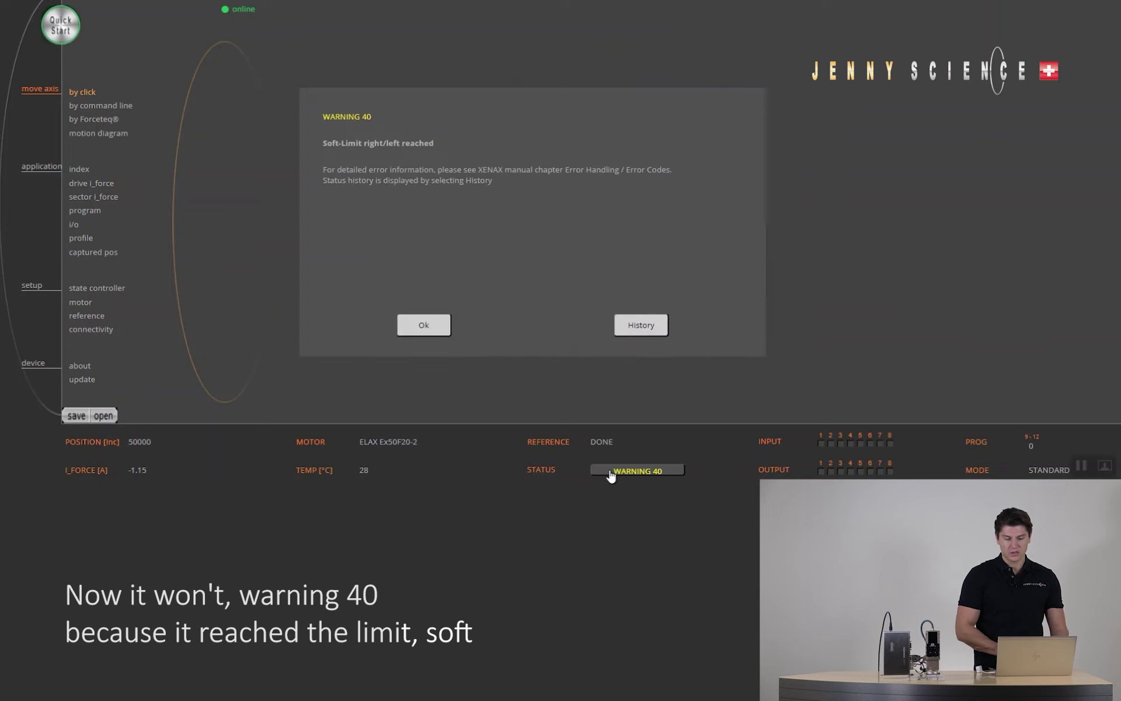
left_click(426, 327)
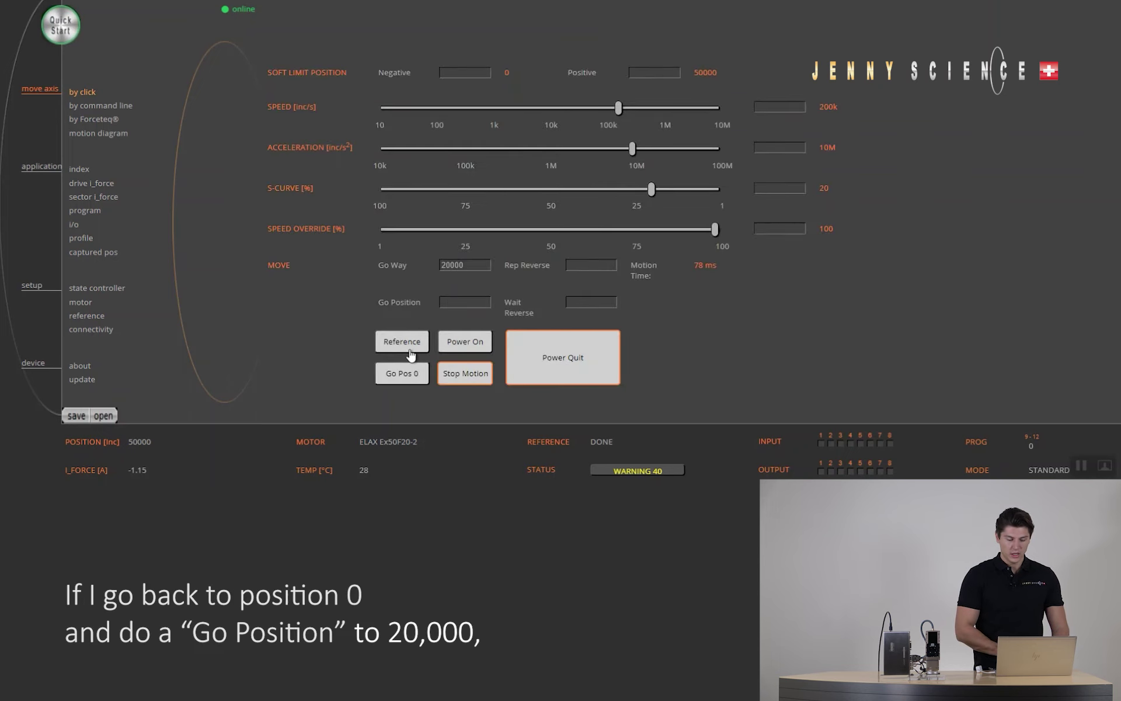
left_click(393, 383)
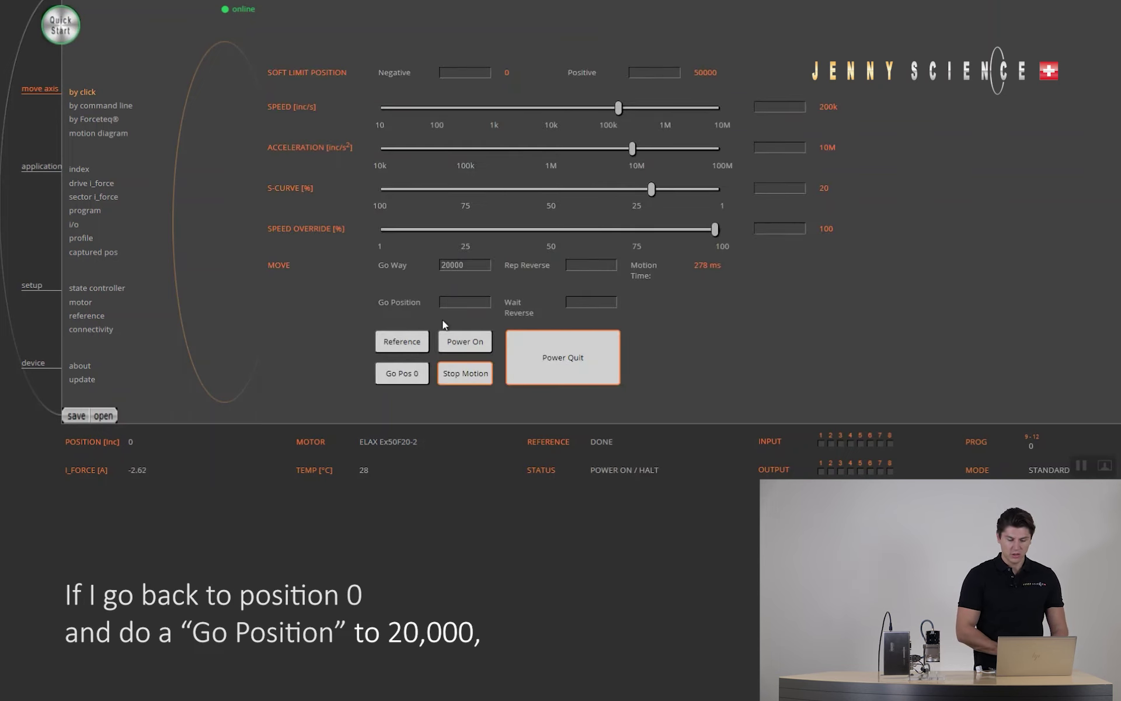
left_click(458, 301)
type("20000")
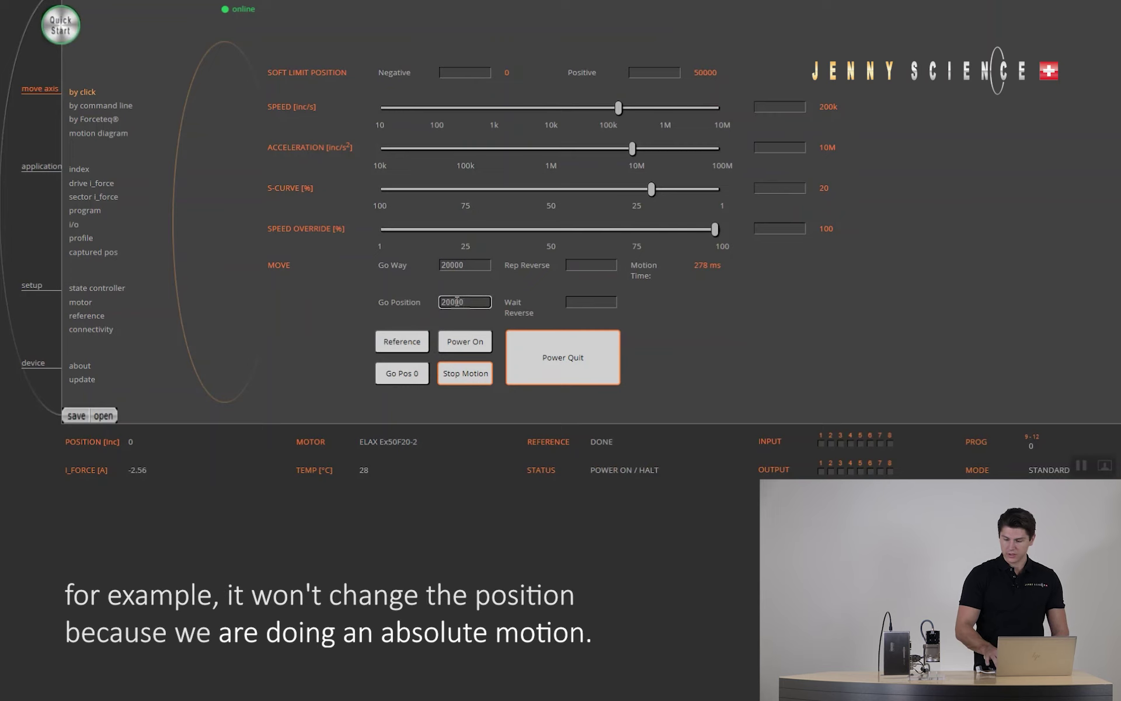
key("Return")
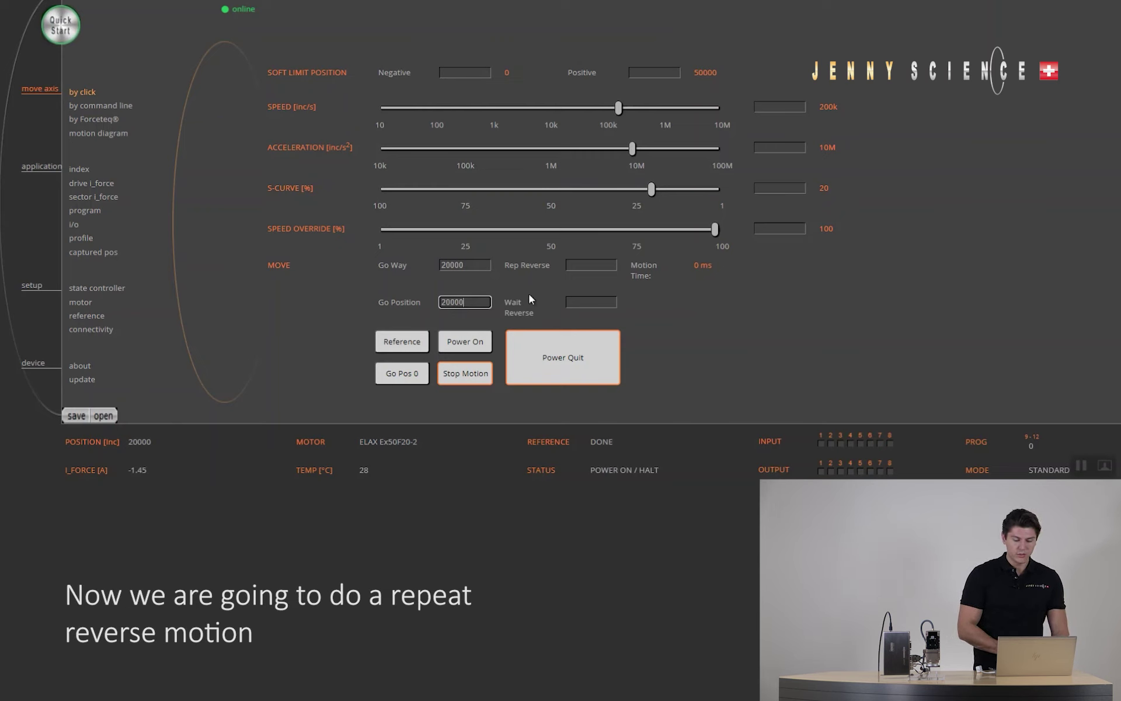
Run back-and-forth moves with Rep Reverse 10000 and a 500 Wait Reverse.
left_click(578, 265)
type("1")
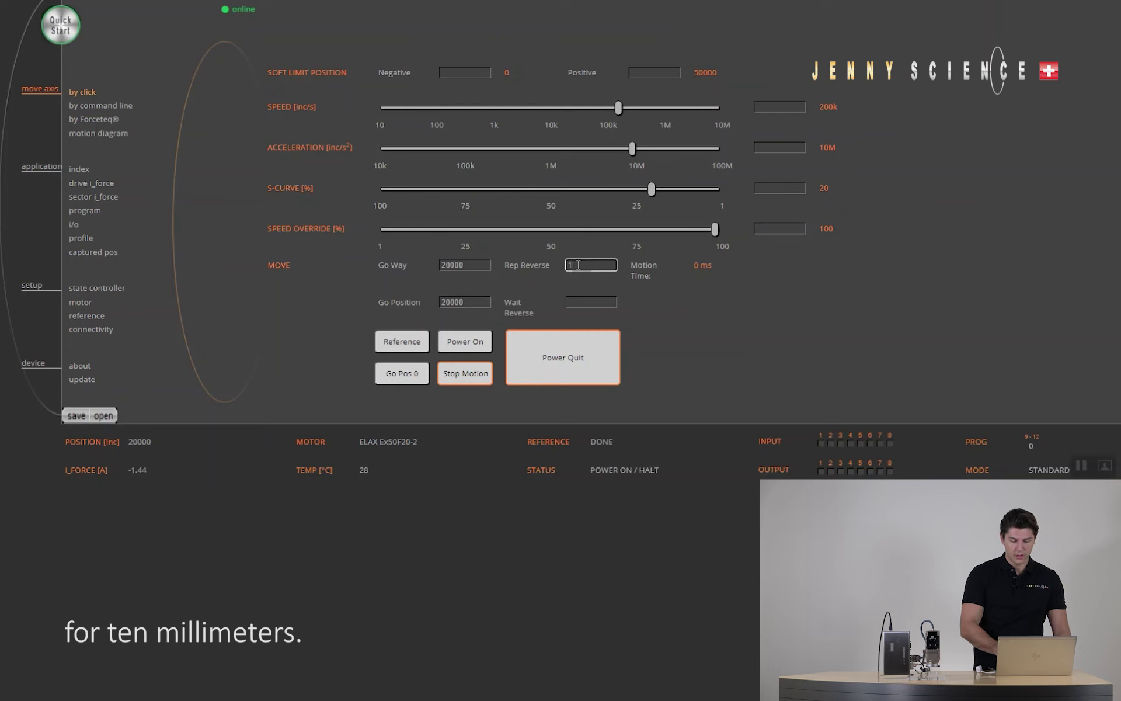
type("0000")
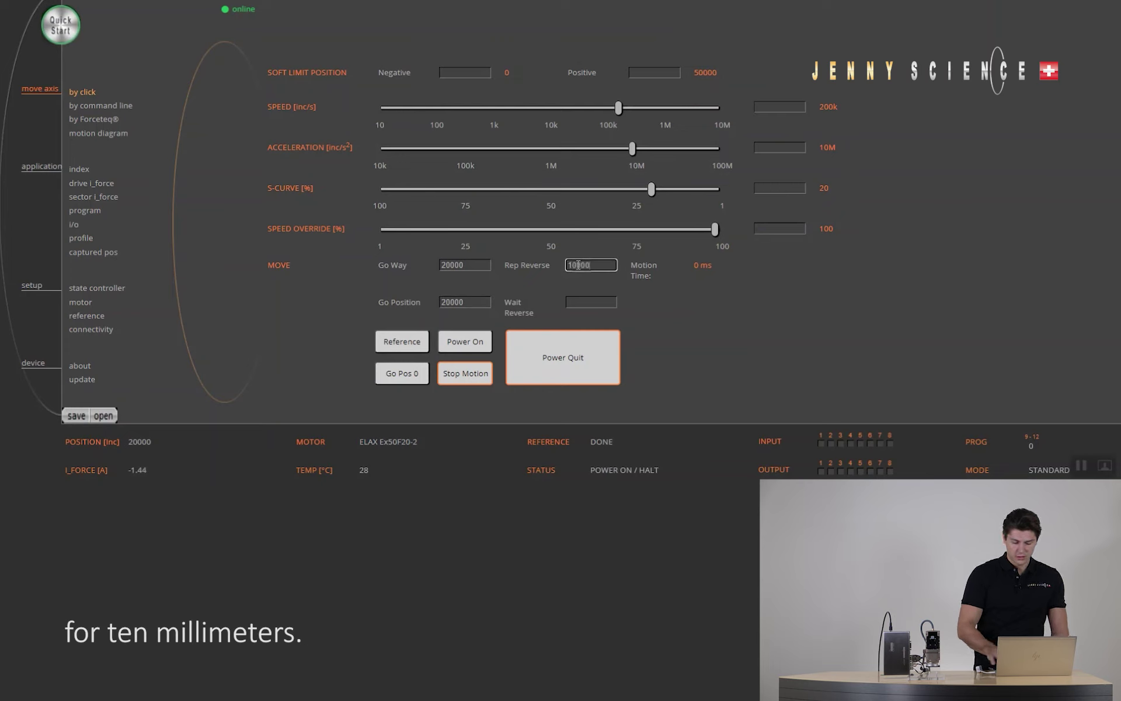
key("Return")
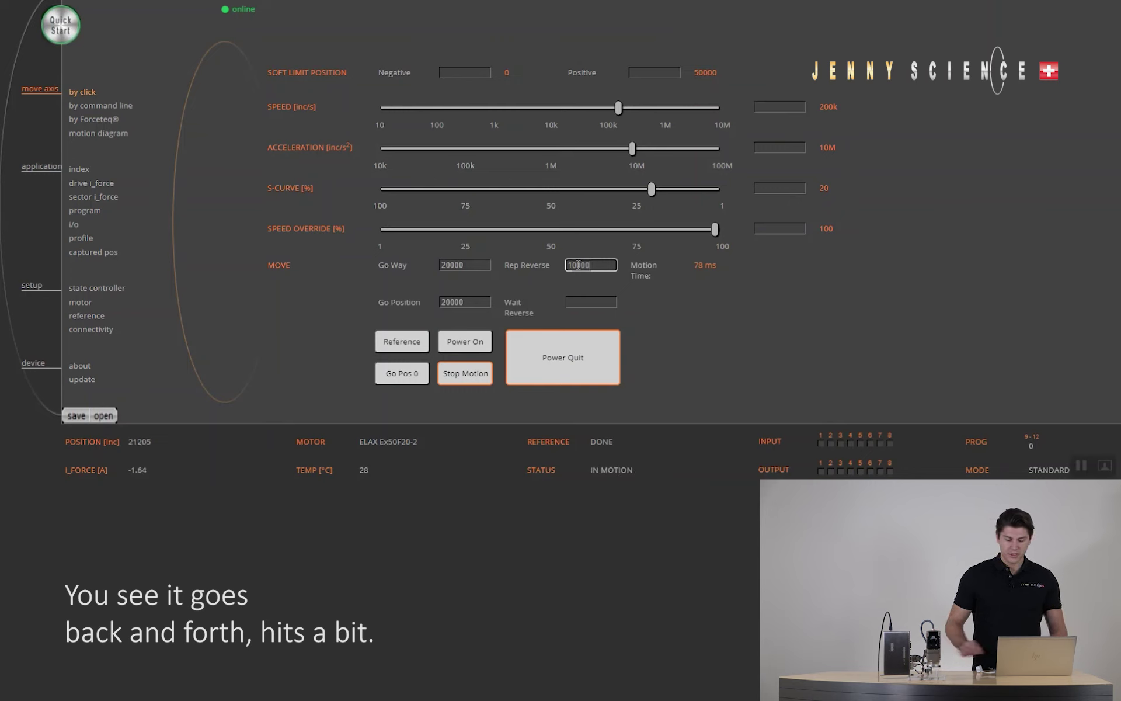
left_click(581, 301)
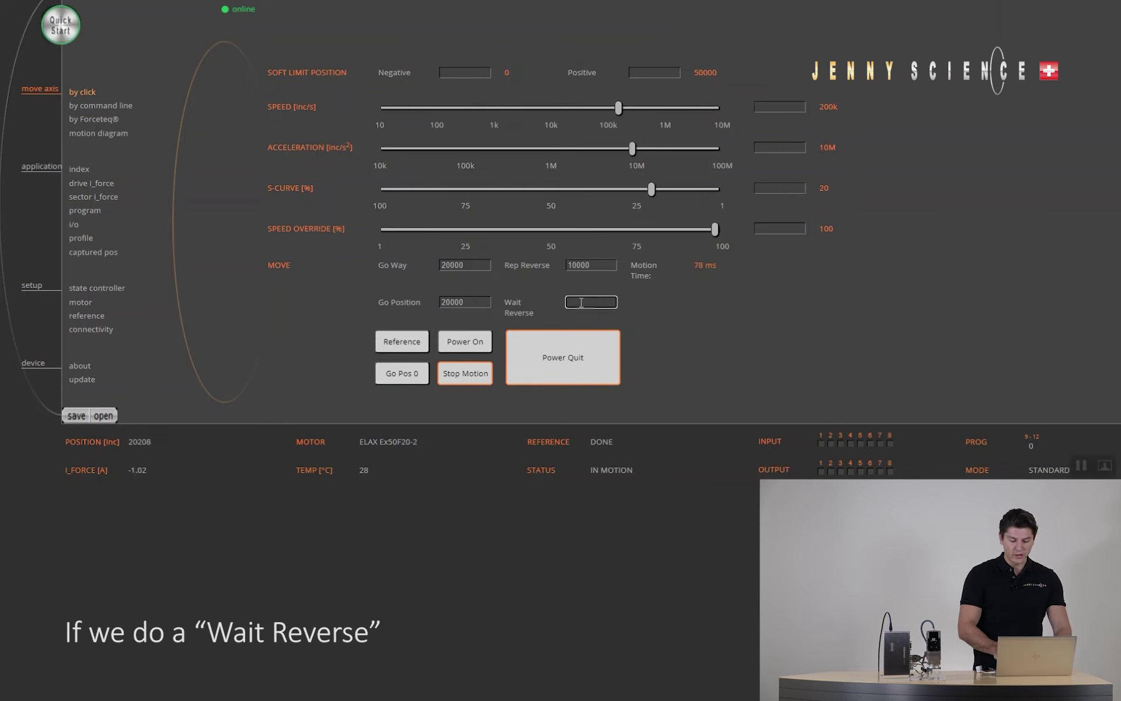
type("500")
key("Return")
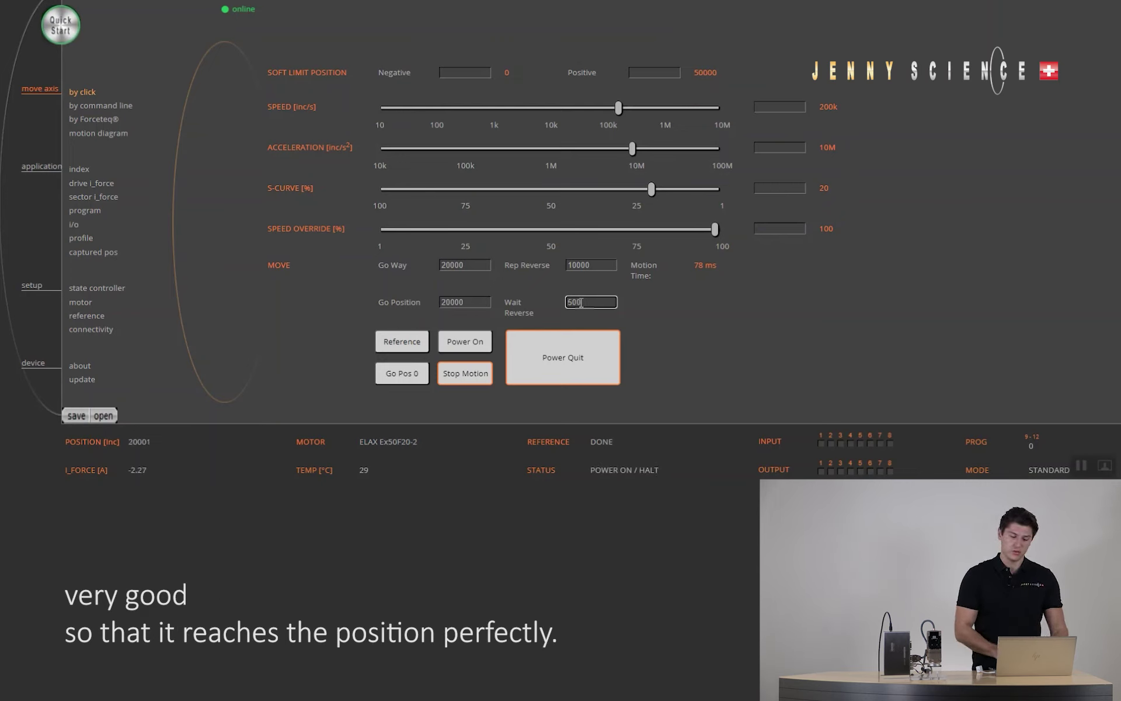
Return the axis to position 0 and switch to the command-line page.
left_click(401, 377)
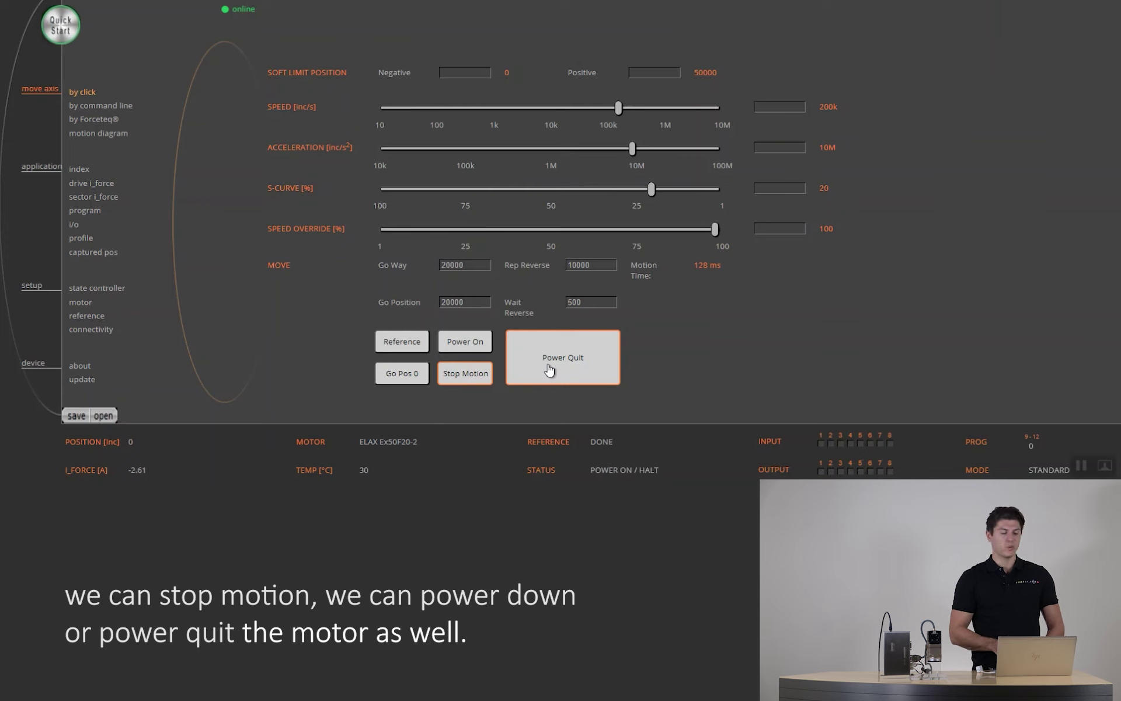
left_click(105, 106)
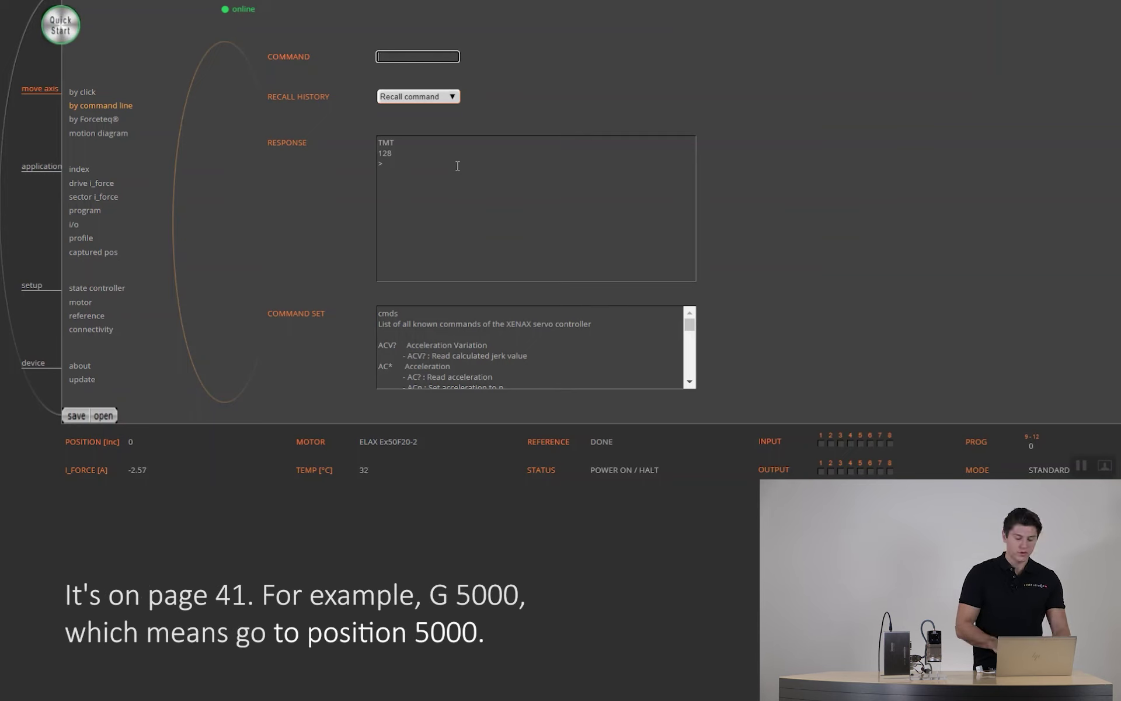
Send the g5000 command to move the axis to position 5000.
type("g")
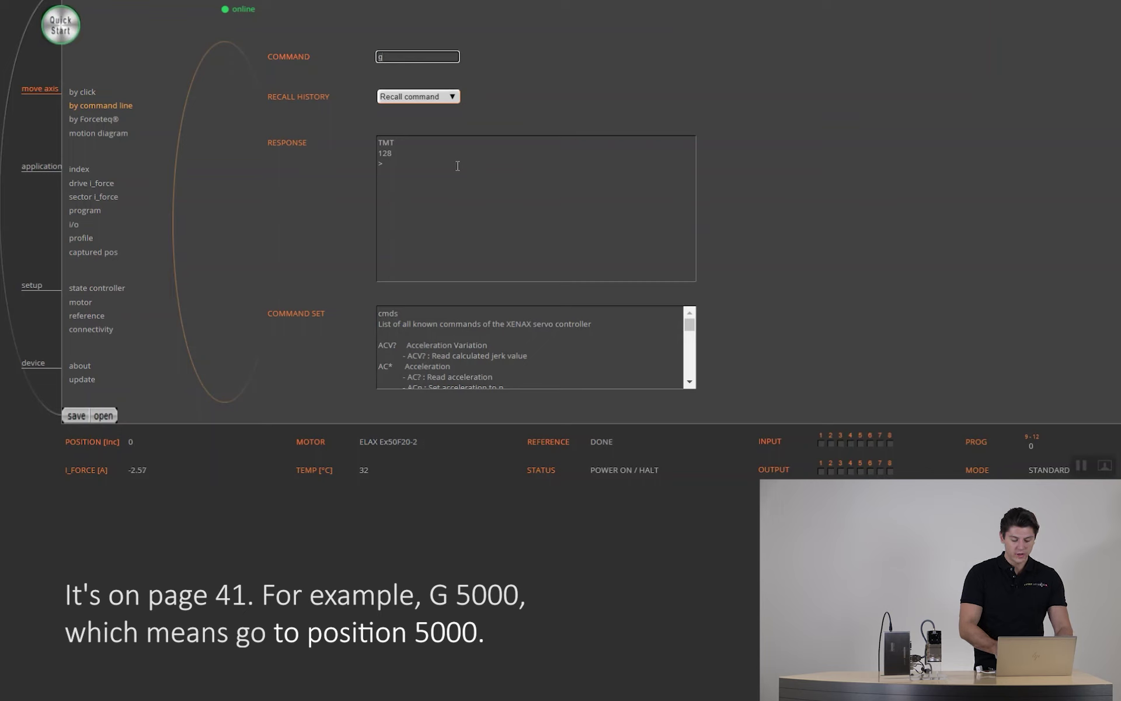
type("5000")
key("Return")
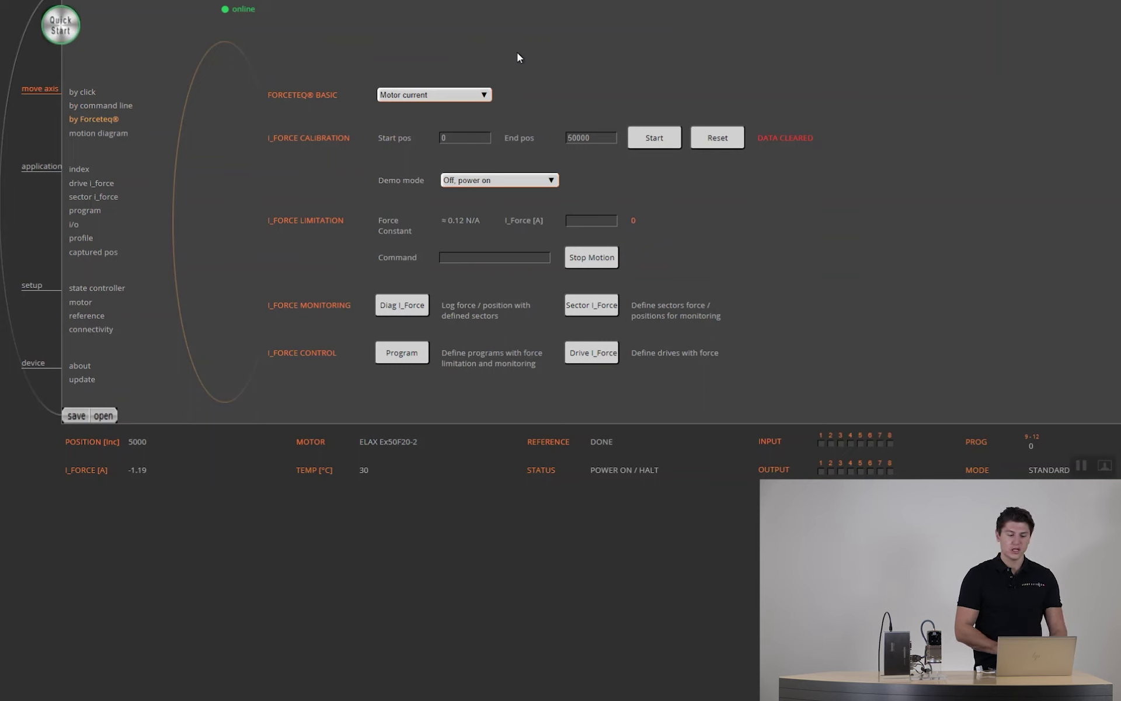
left_click(432, 98)
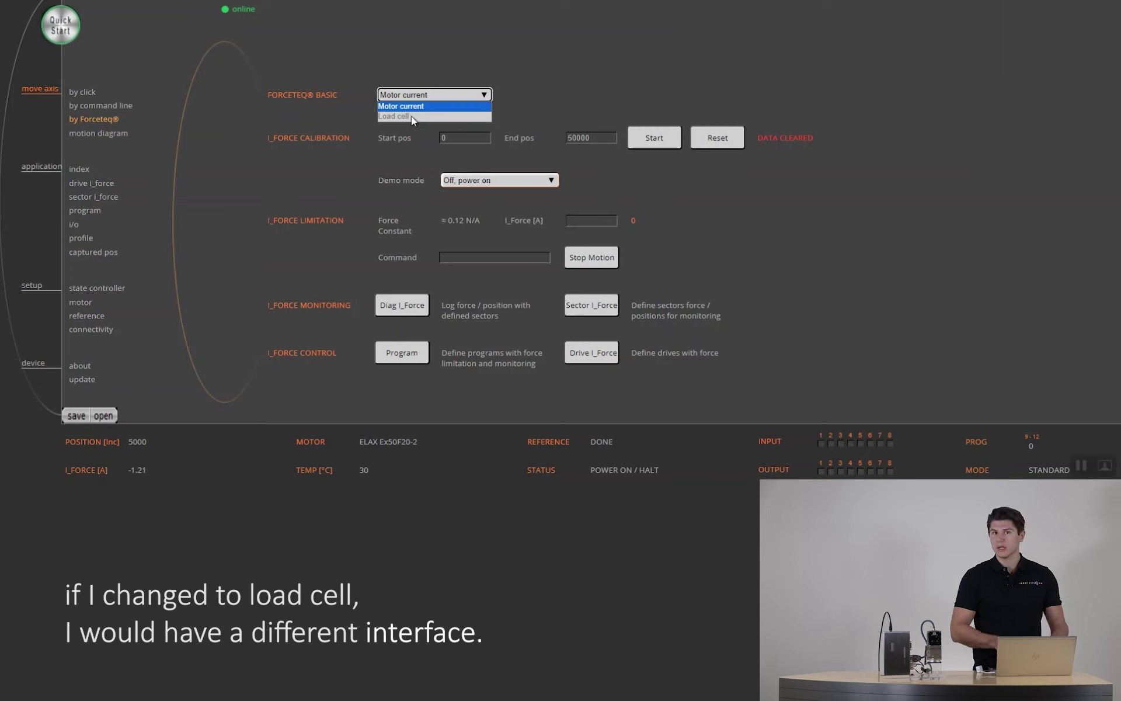
left_click(413, 114)
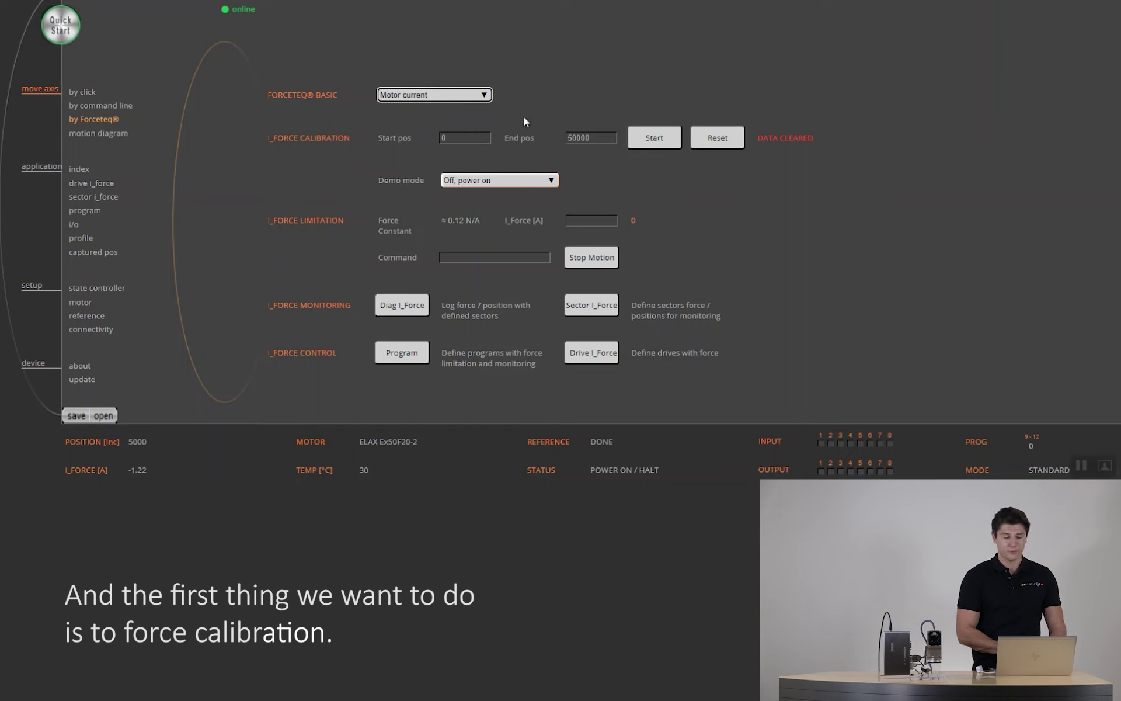
Run the I_Force calibration from 0 to 50000 until it reports DATA VALID.
left_click(670, 148)
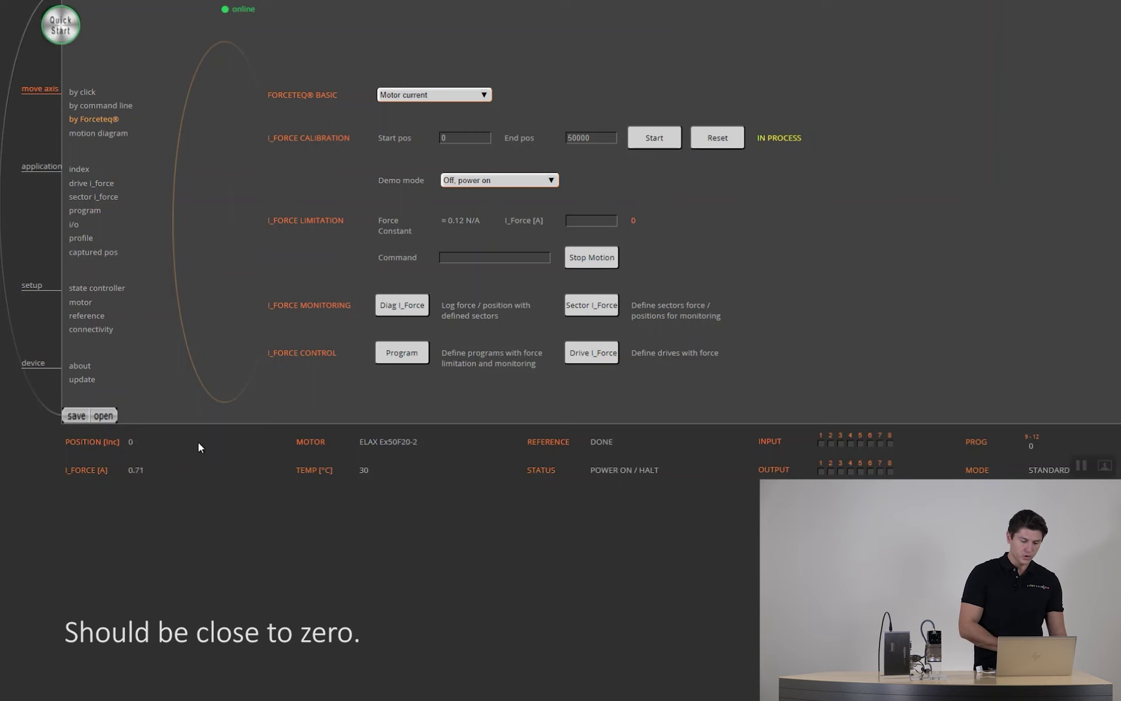
left_click(556, 186)
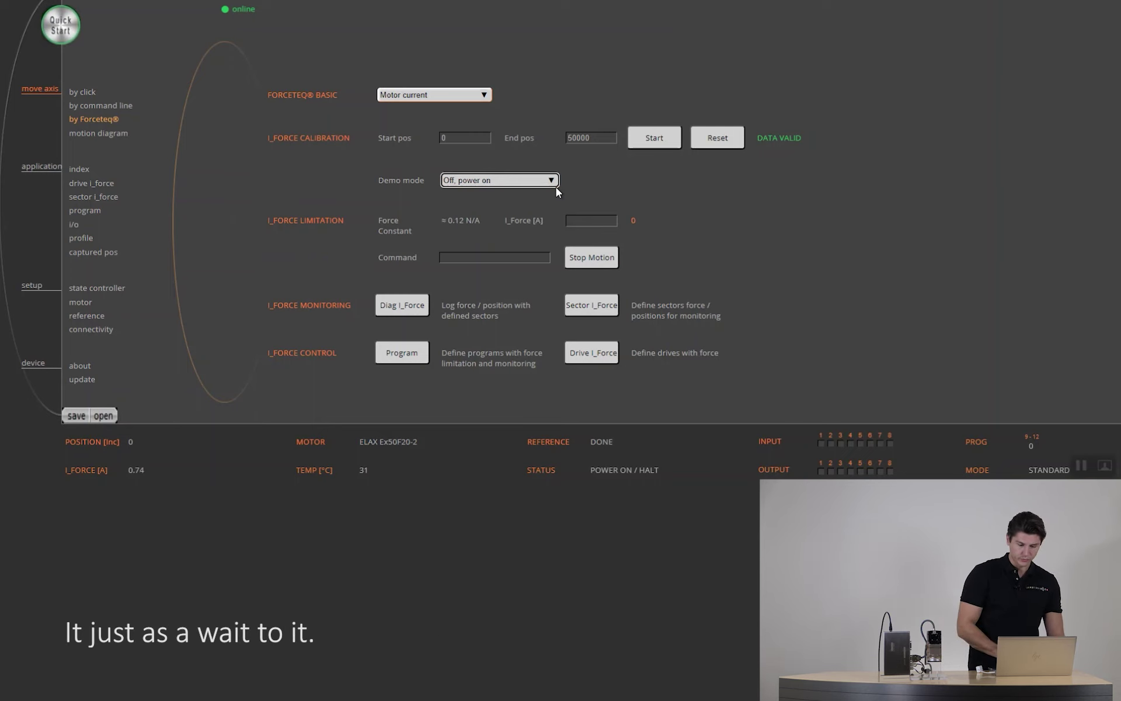
Switch demo mode to 'On, calibration active', then back to 'Off, power on'.
left_click(539, 186)
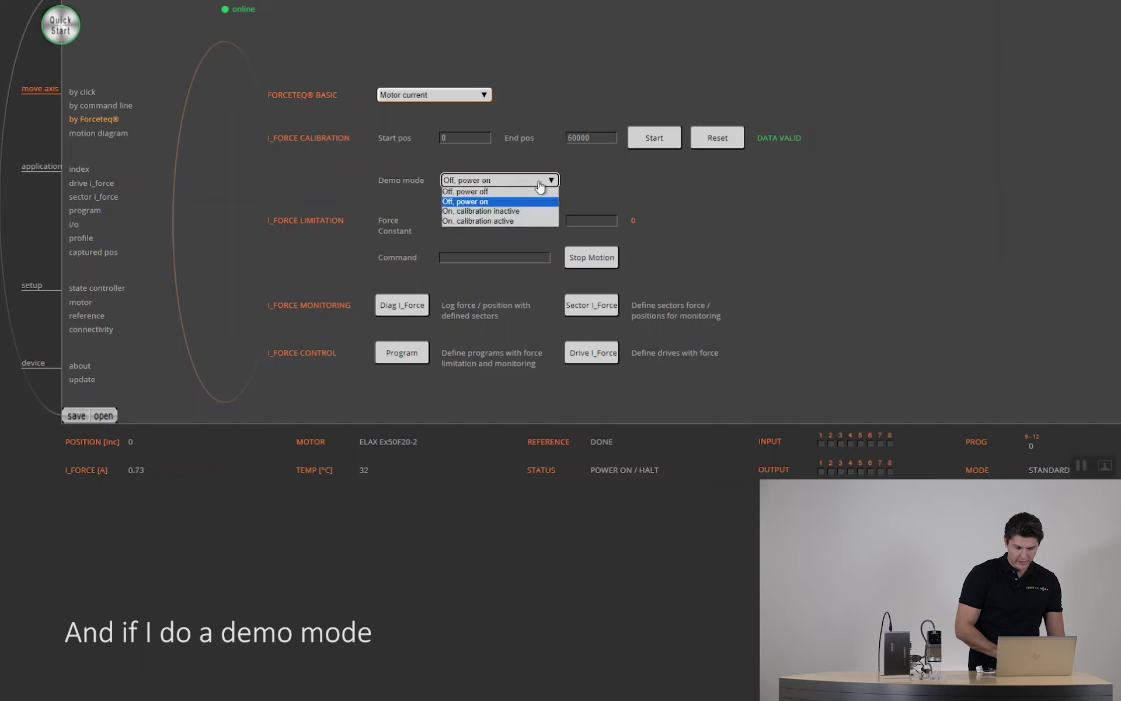
left_click(519, 222)
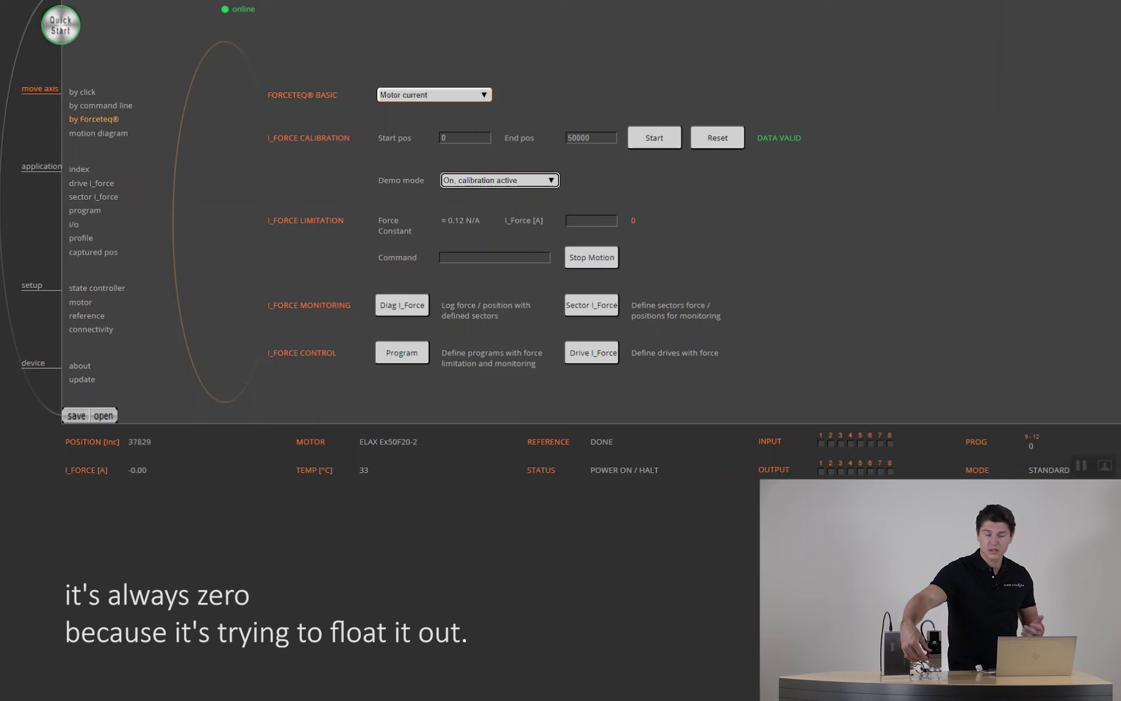
left_click(526, 180)
left_click(555, 202)
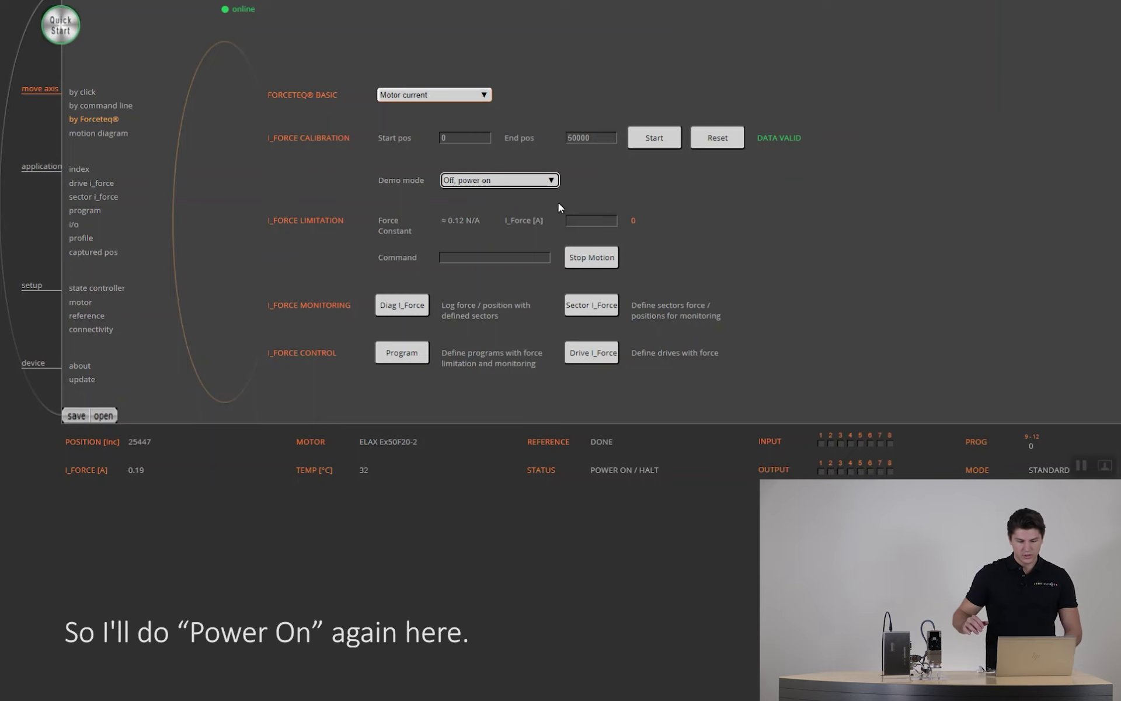
Send g0 to return to position 0 and set the I_Force limit to 2 A.
left_click(475, 257)
type("g0")
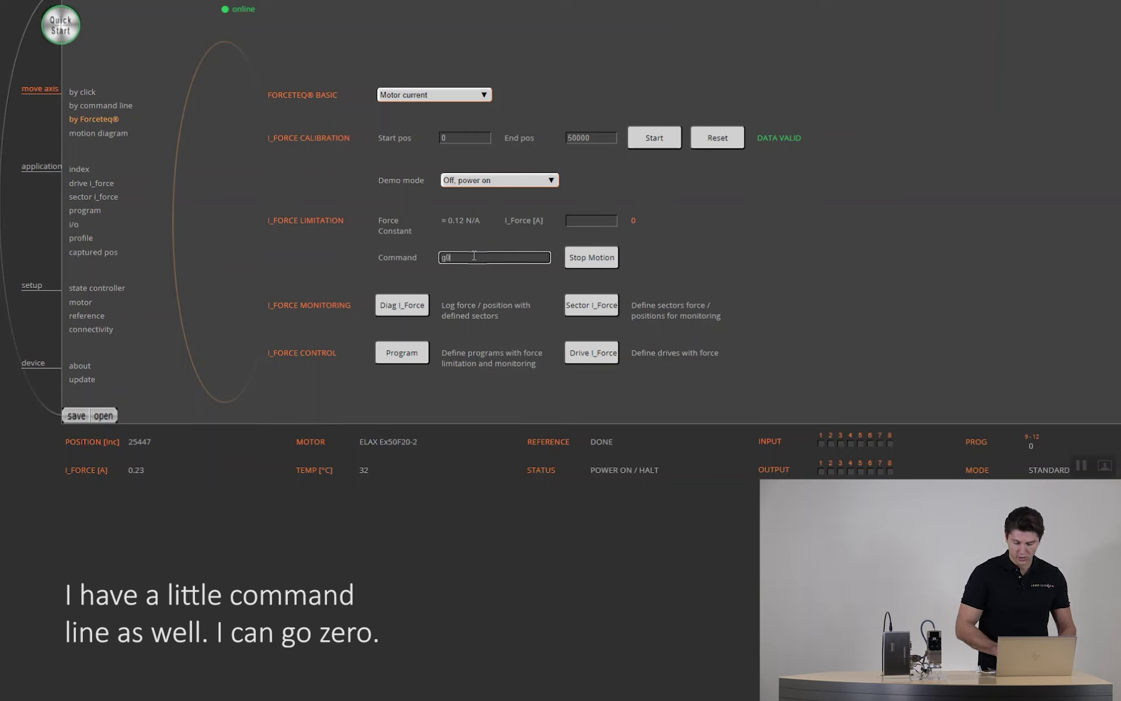
key("Return")
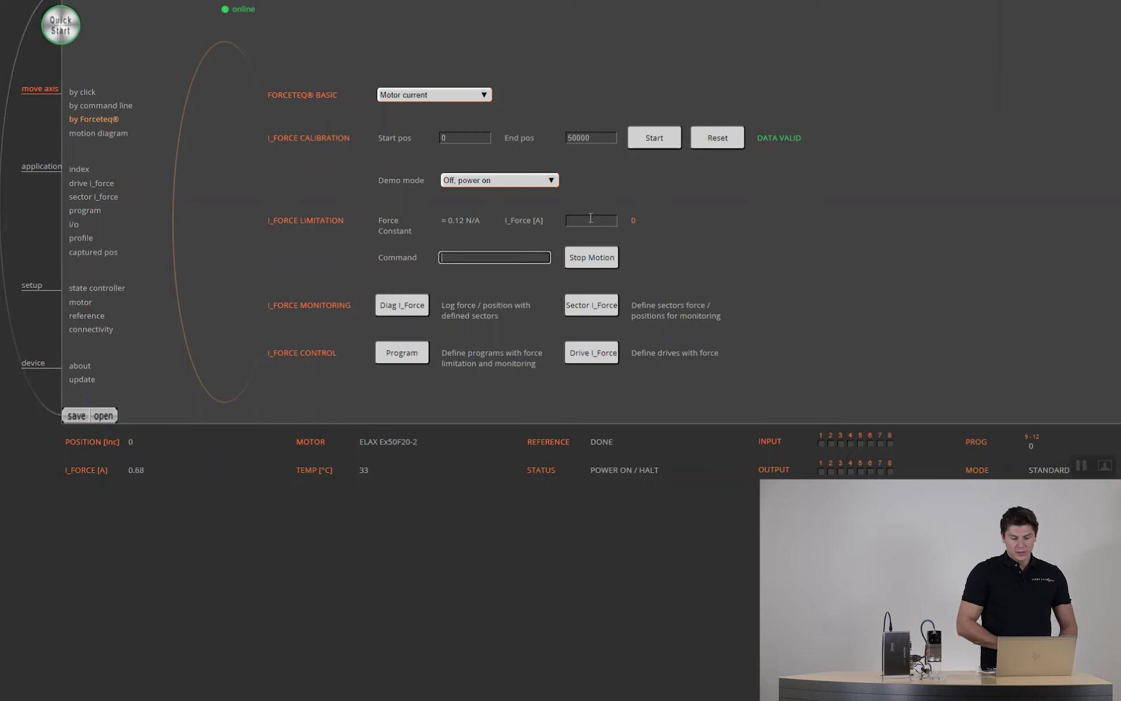
left_click(590, 219)
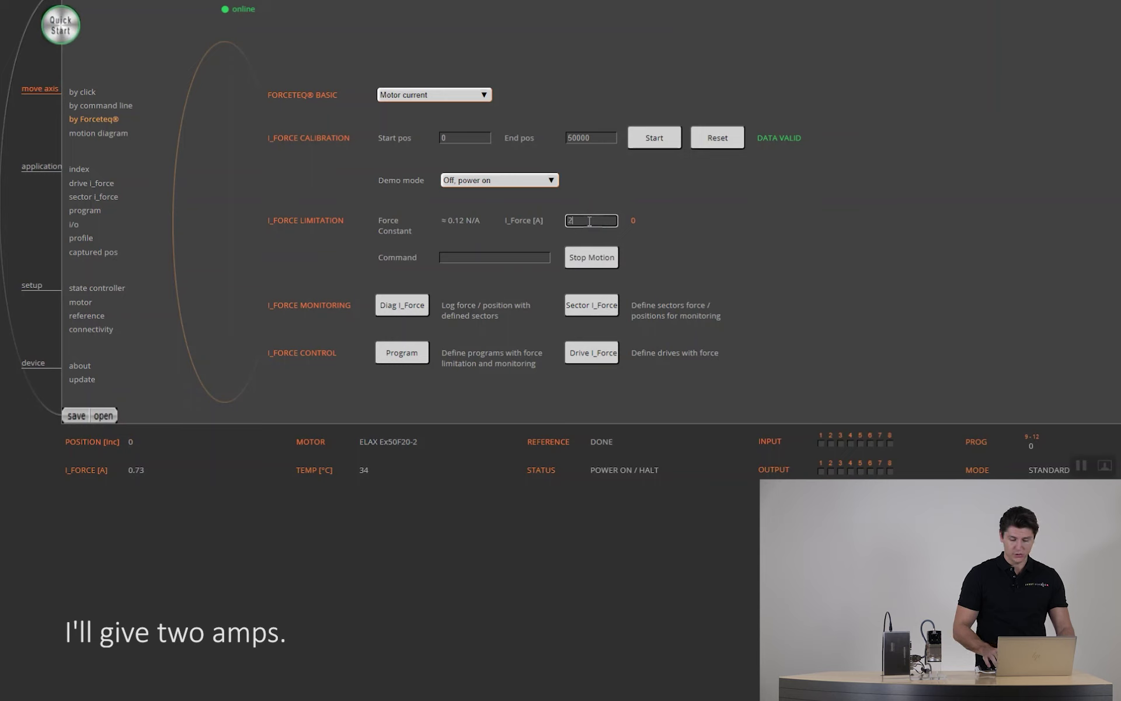
key("Return")
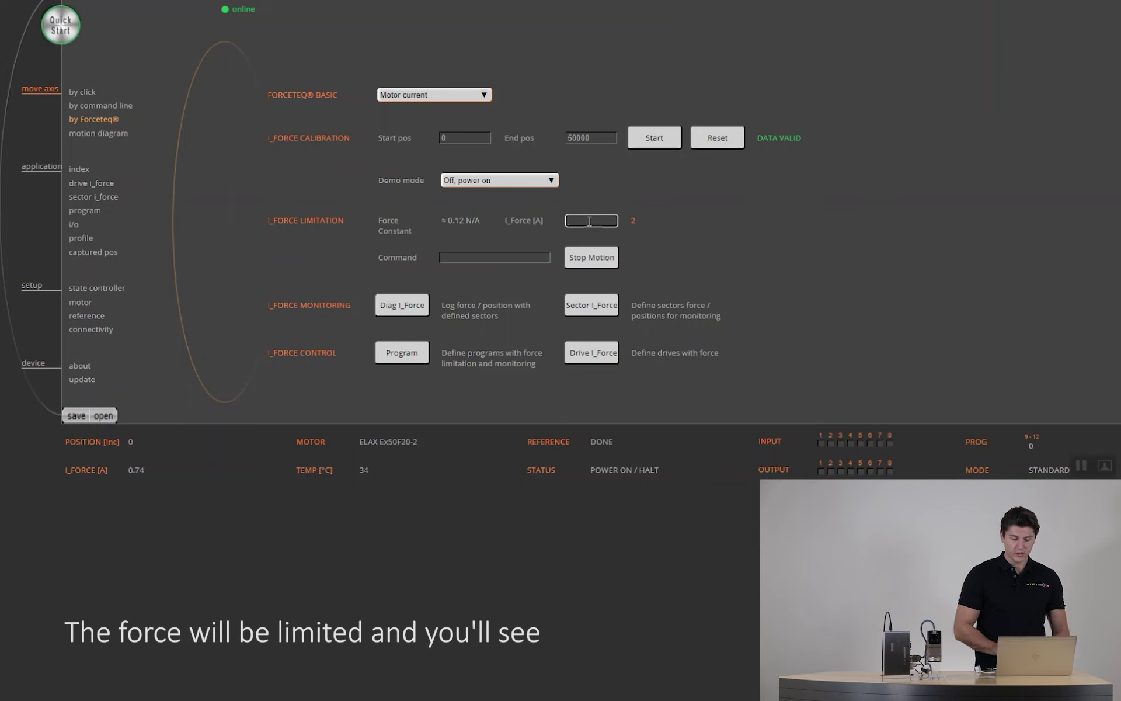
Drive toward 50000 with g50000 under the 2 A limit, then stop with s.
left_click(512, 259)
type("g")
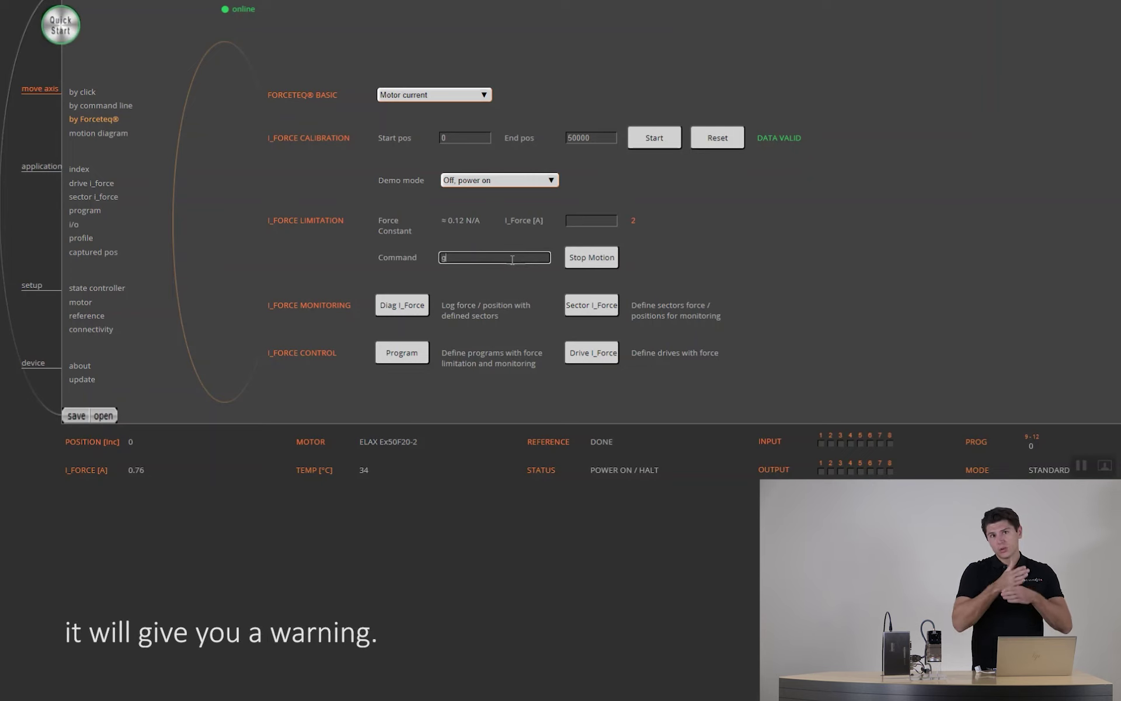
type("50000")
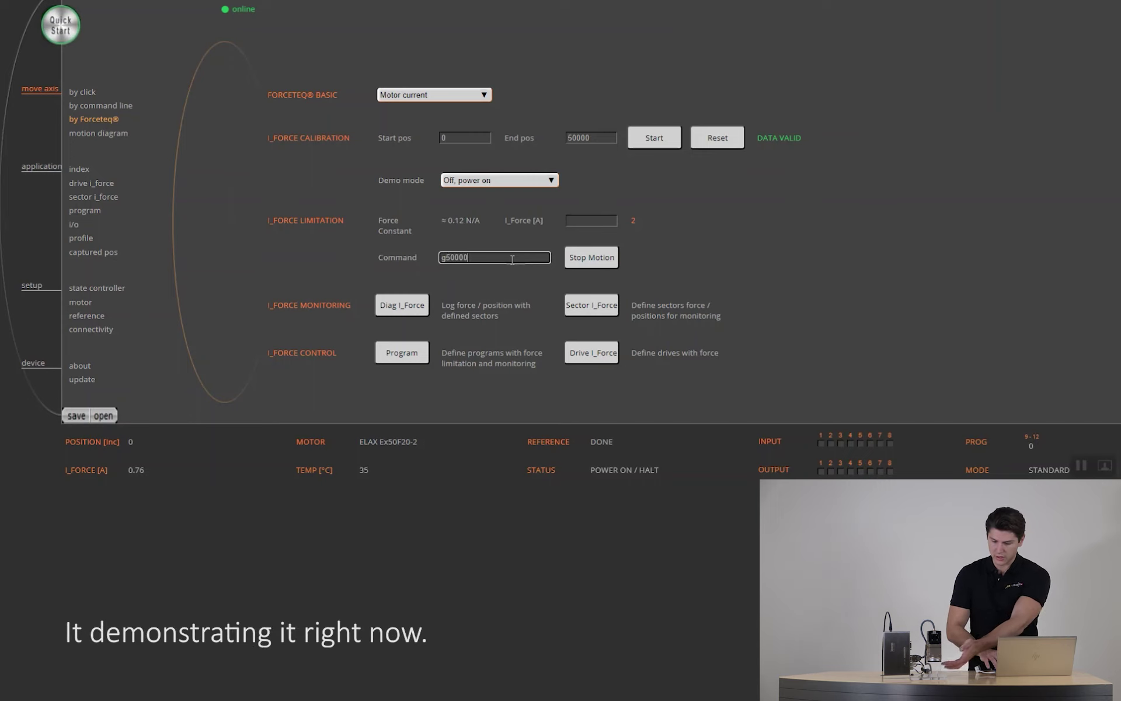
key("Return")
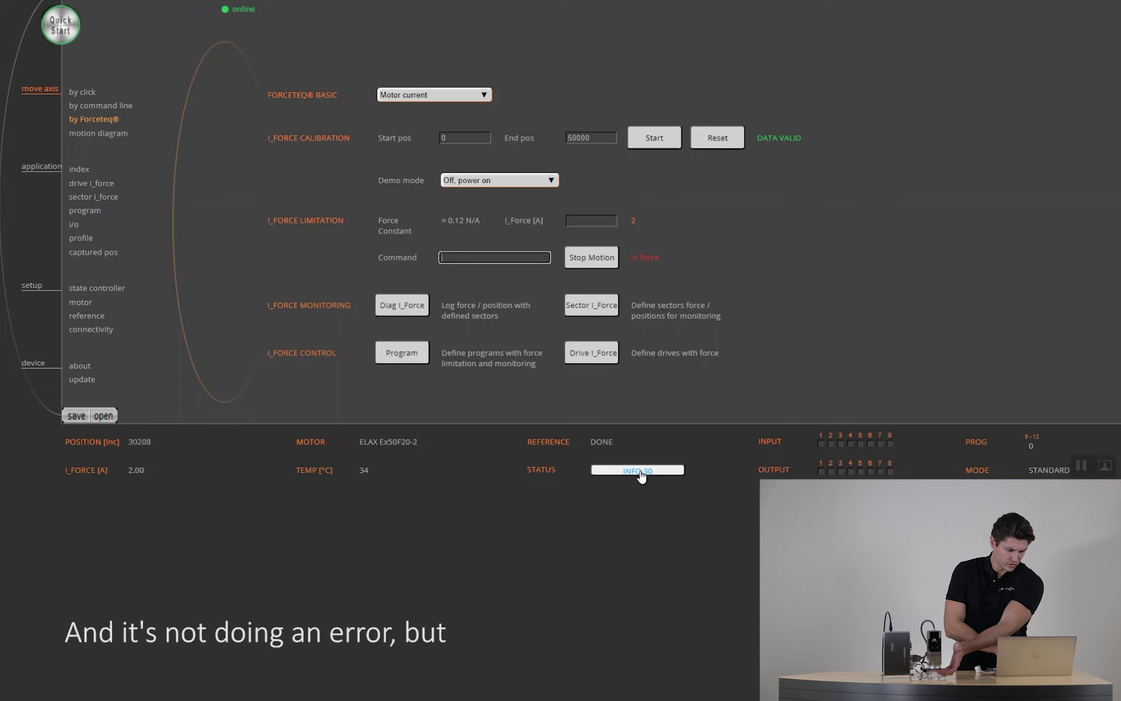
left_click(479, 256)
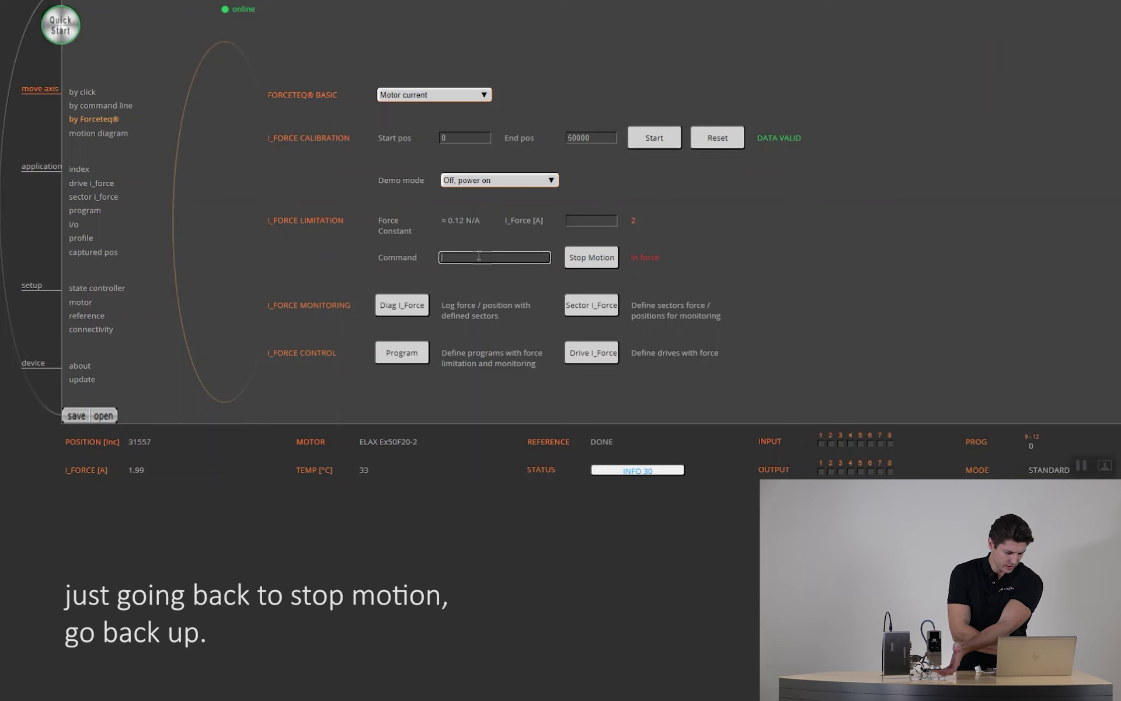
type("sm")
key("Return")
type("g")
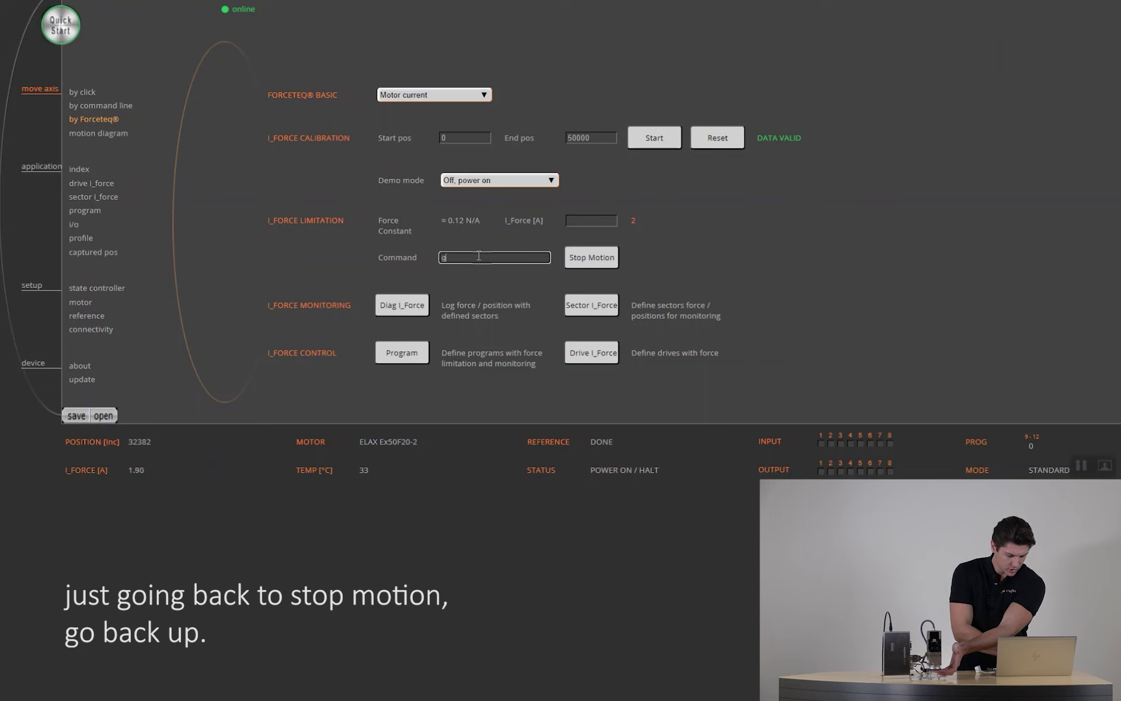
type("0")
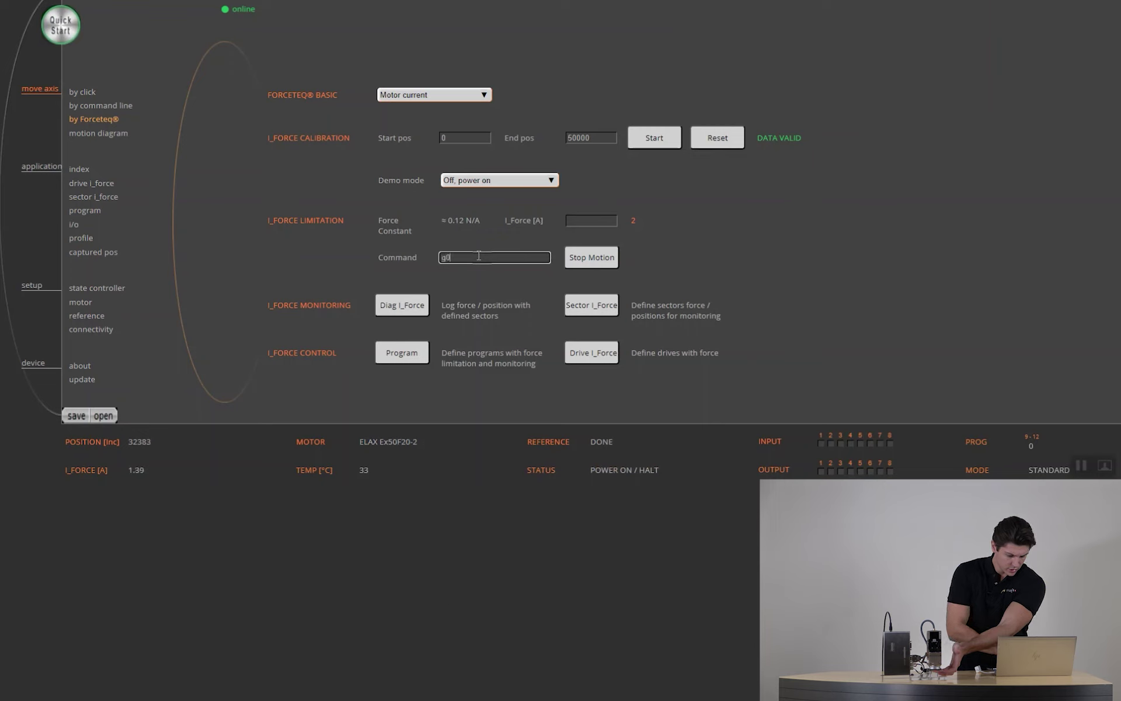
Send g0 to return the axis to 0 and open the motion diagram page.
key("Return")
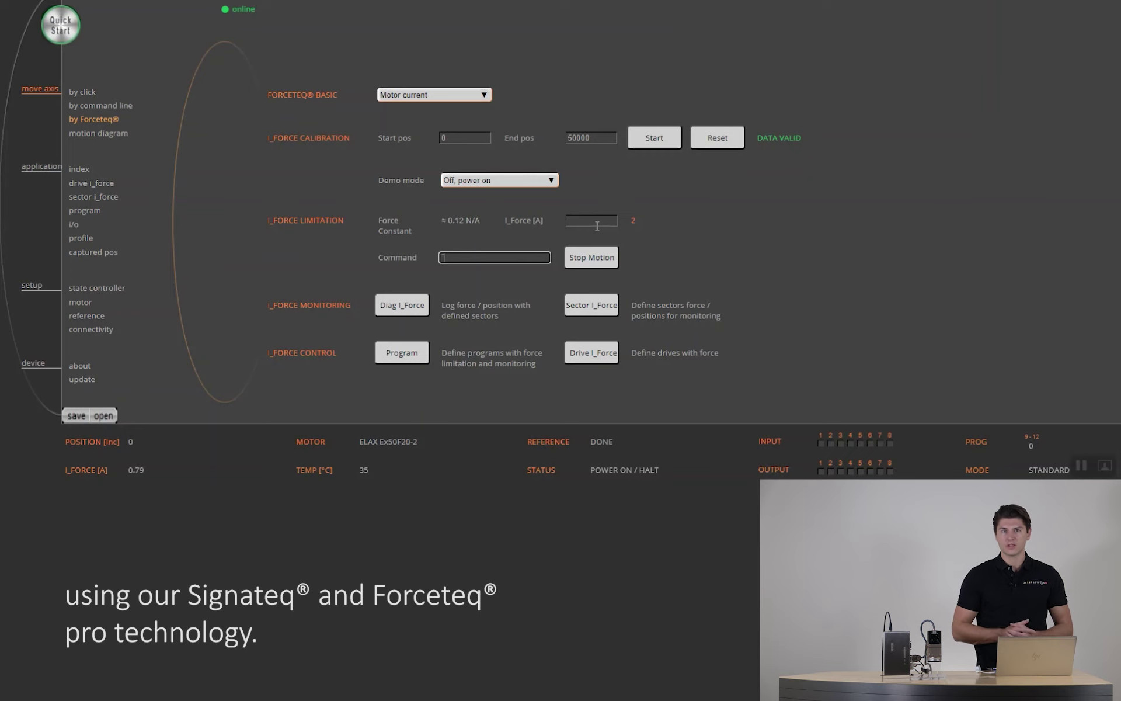
left_click(112, 135)
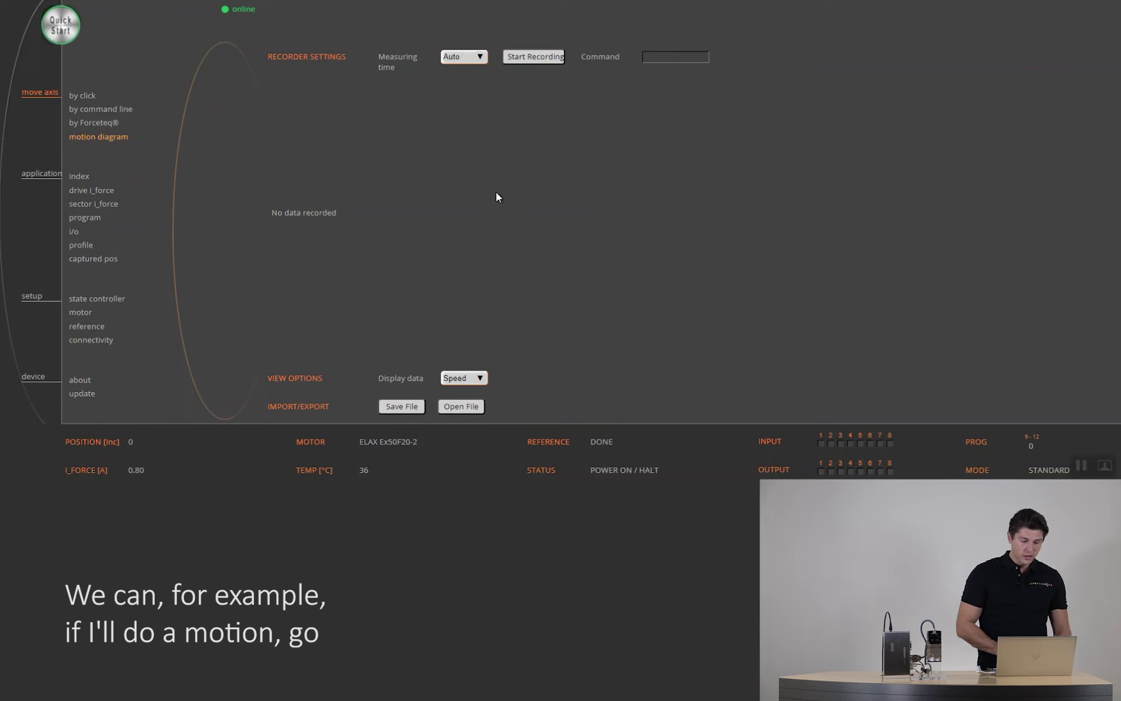
Record the g50000 move's position and speed plot, zoom to 200–255 ms, then reset.
left_click(657, 60)
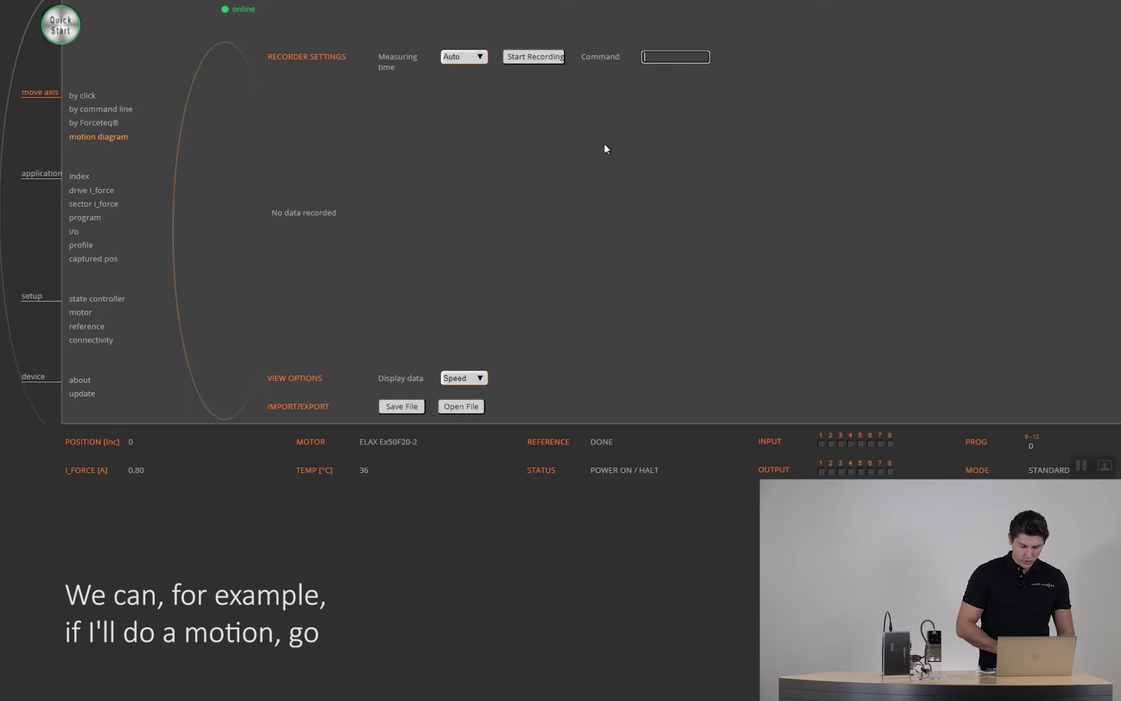
type("g50000")
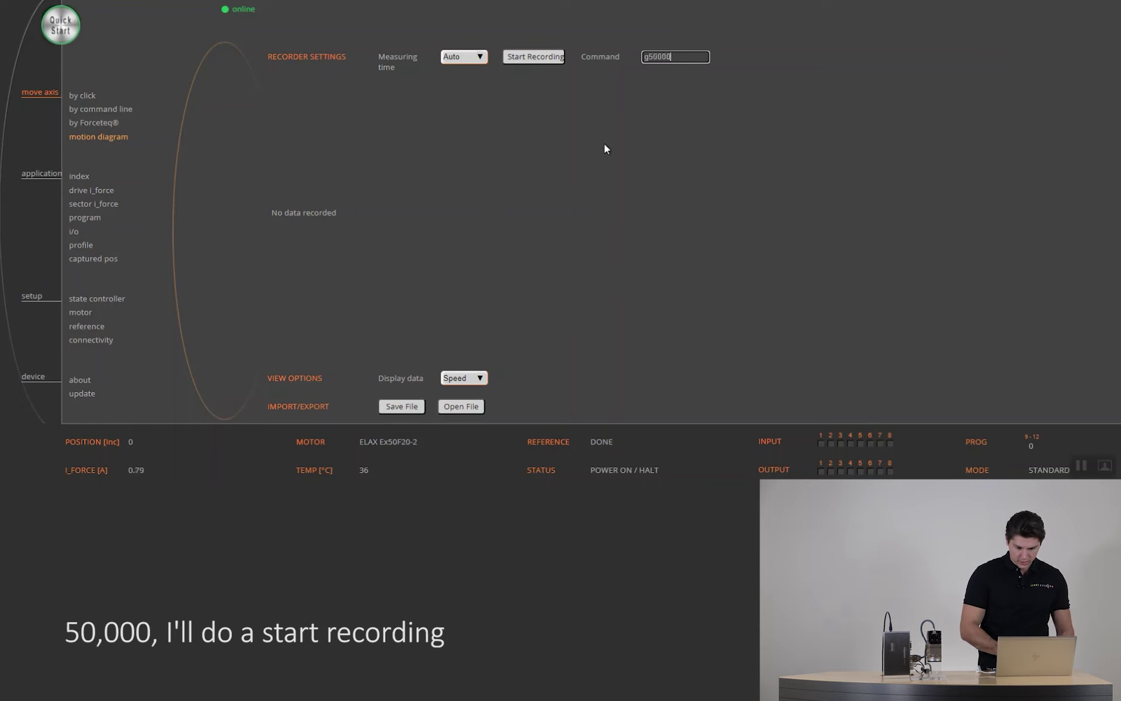
left_click(514, 61)
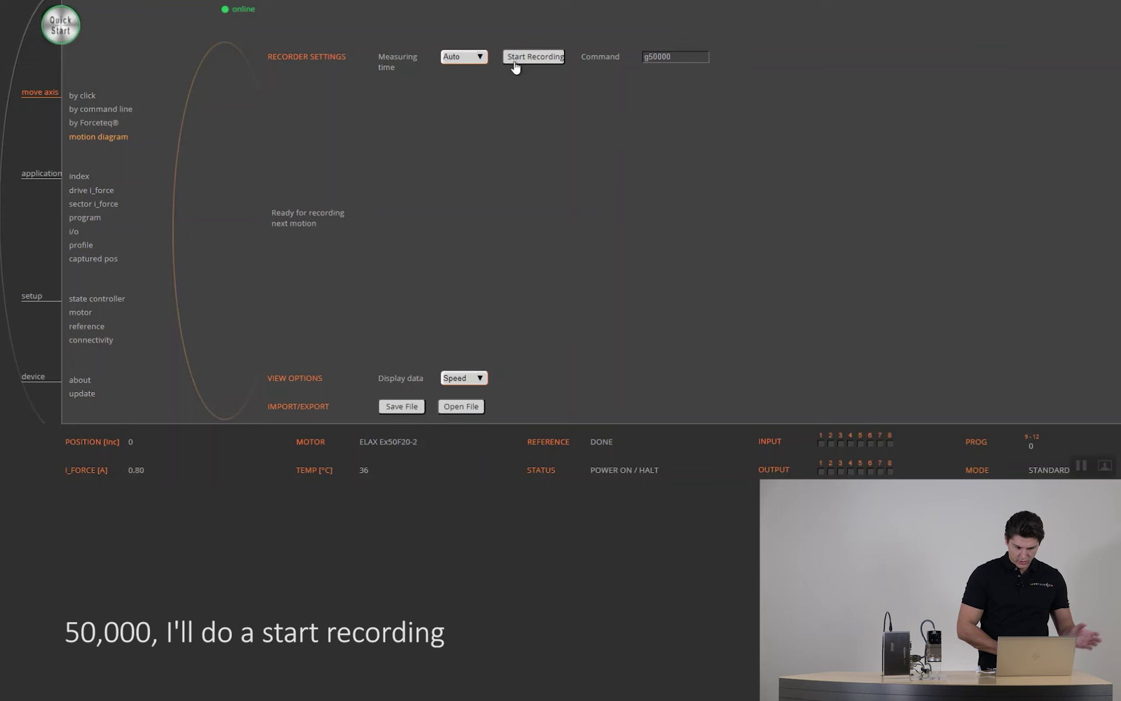
left_click(681, 59)
key("Return")
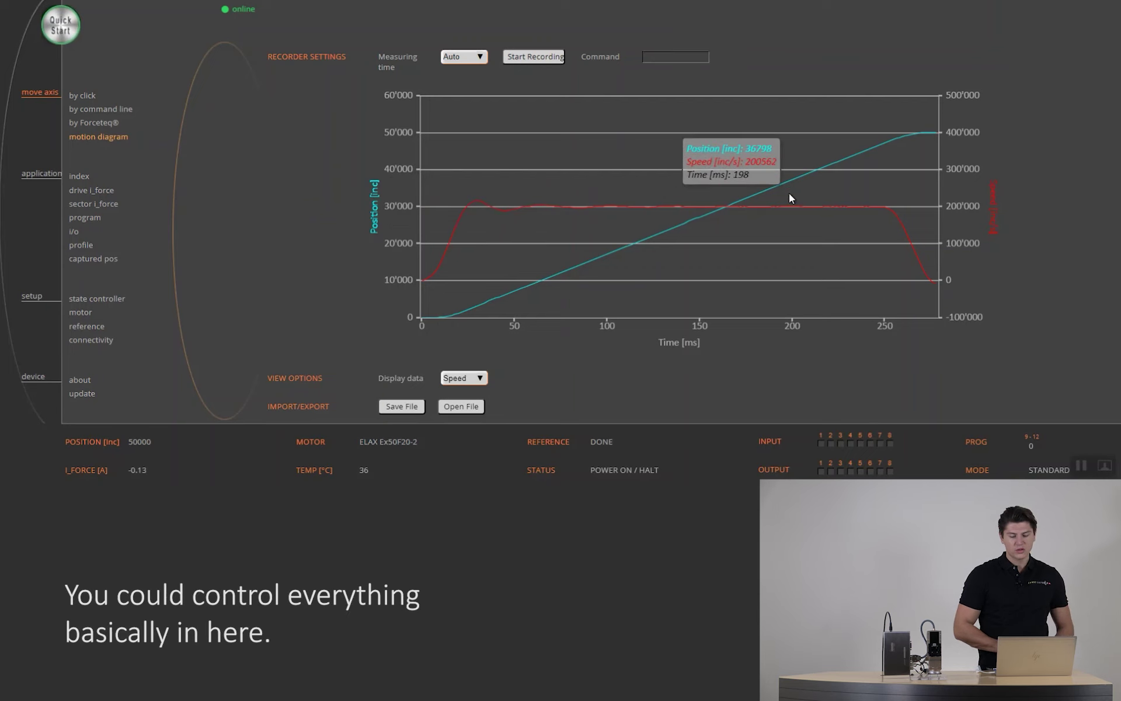
left_click_drag(790, 195, 919, 200)
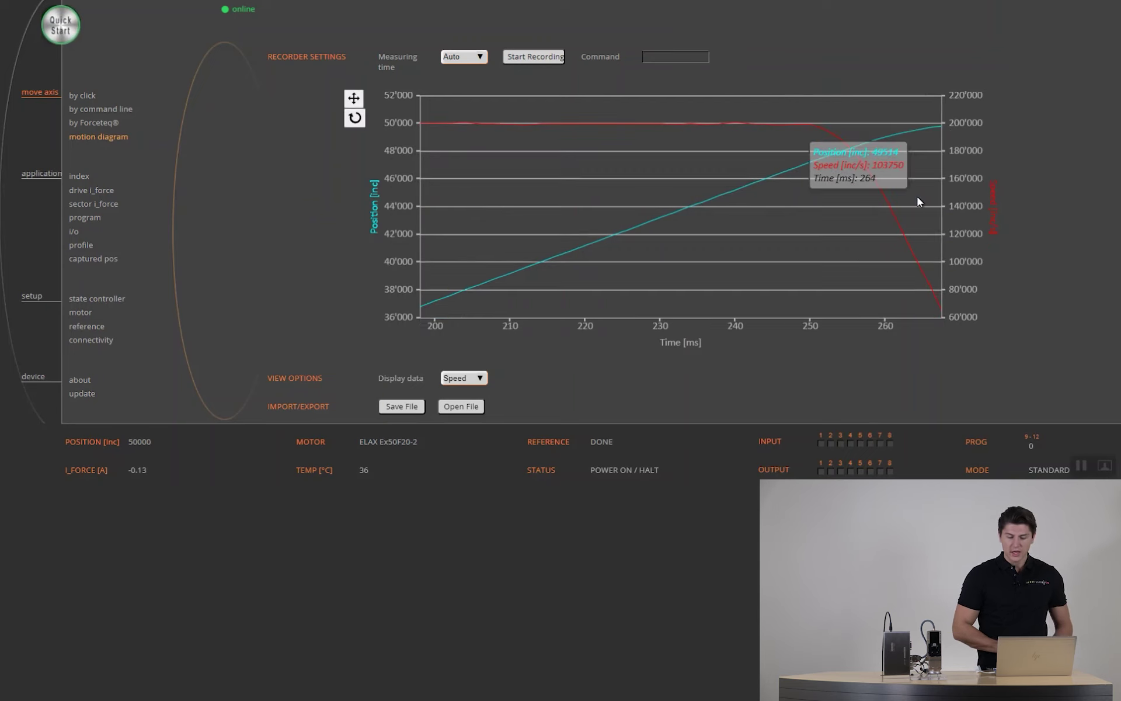
left_click(355, 120)
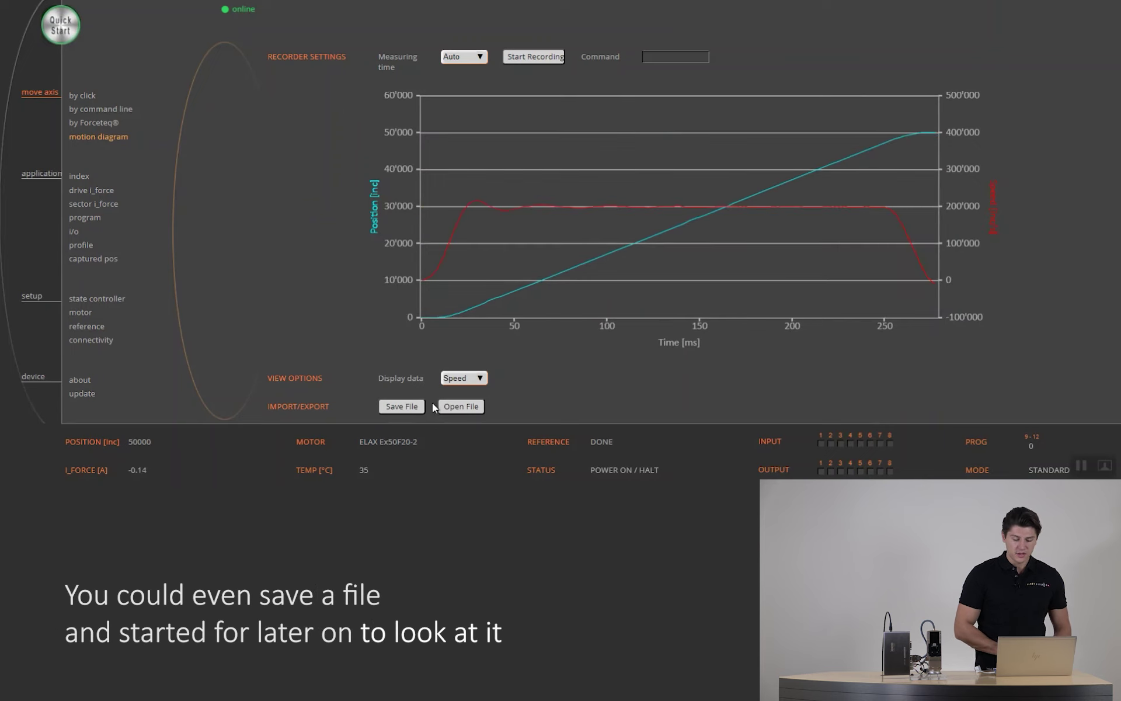